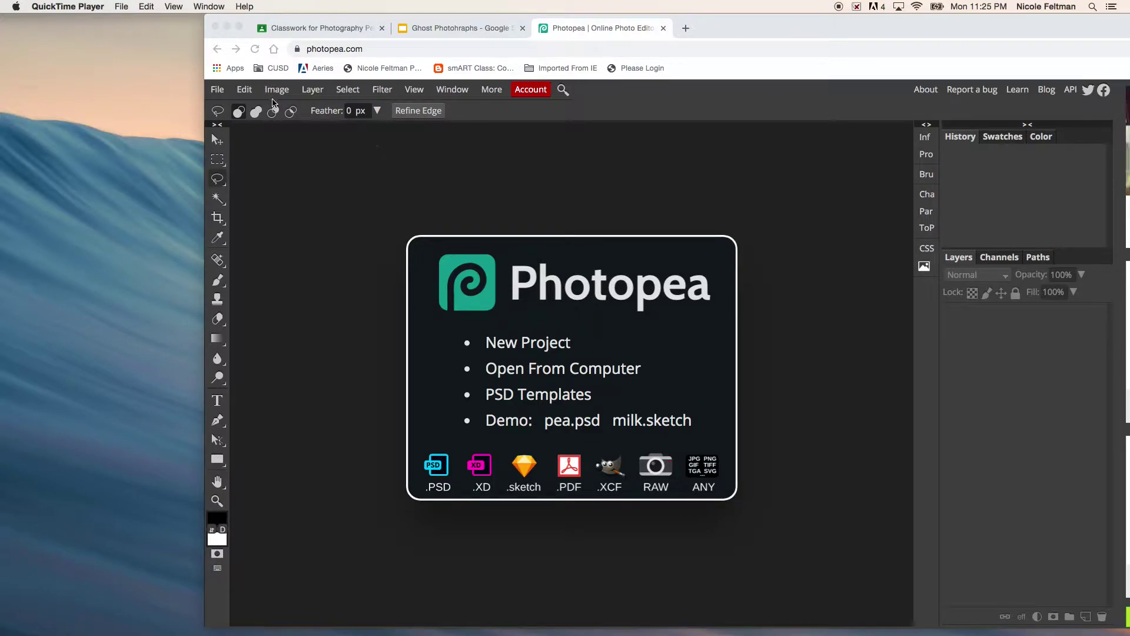
# Step: Open forest road.jpg and girl.jpg together from the Desktop folder
pyautogui.click(220, 94)
pyautogui.click(220, 95)
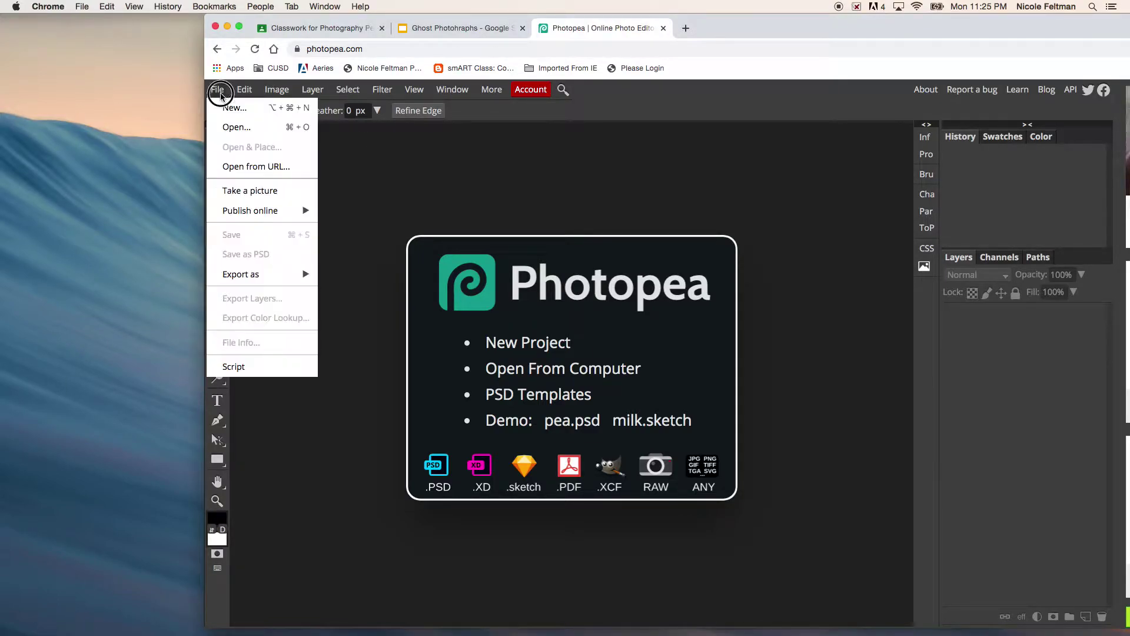
pyautogui.click(236, 127)
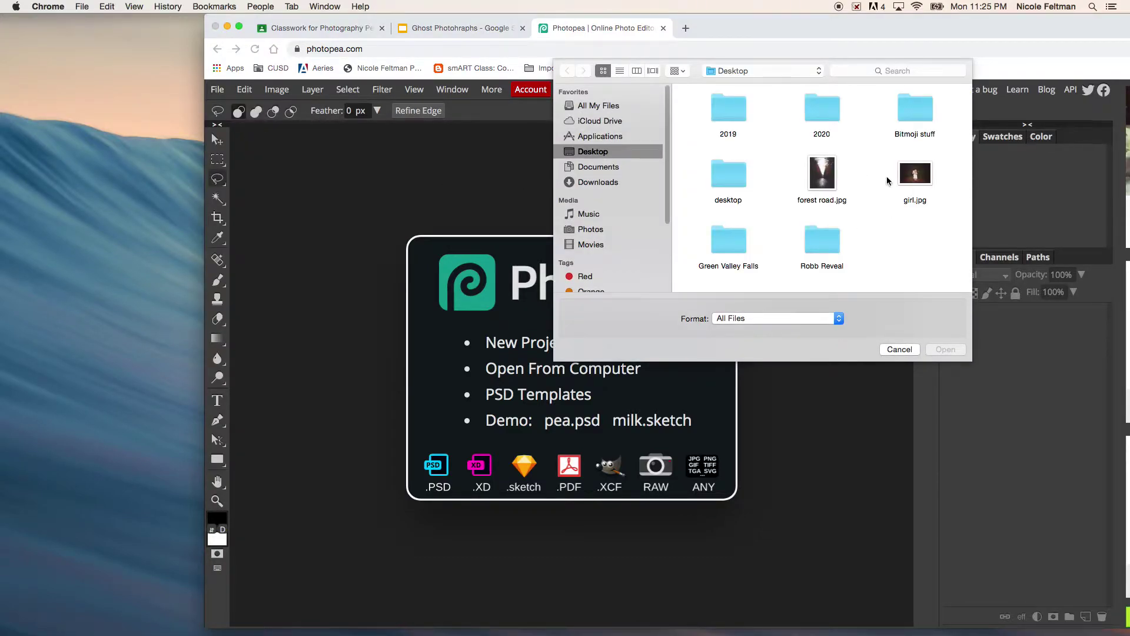
pyautogui.moveTo(940, 229); pyautogui.dragTo(797, 154)
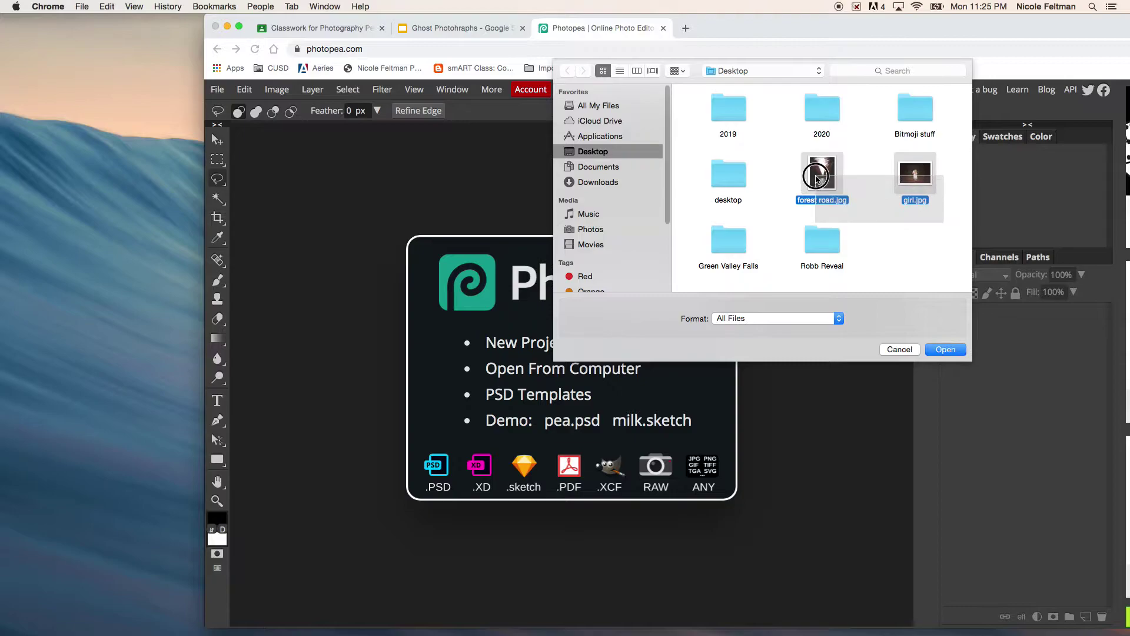
pyautogui.click(946, 349)
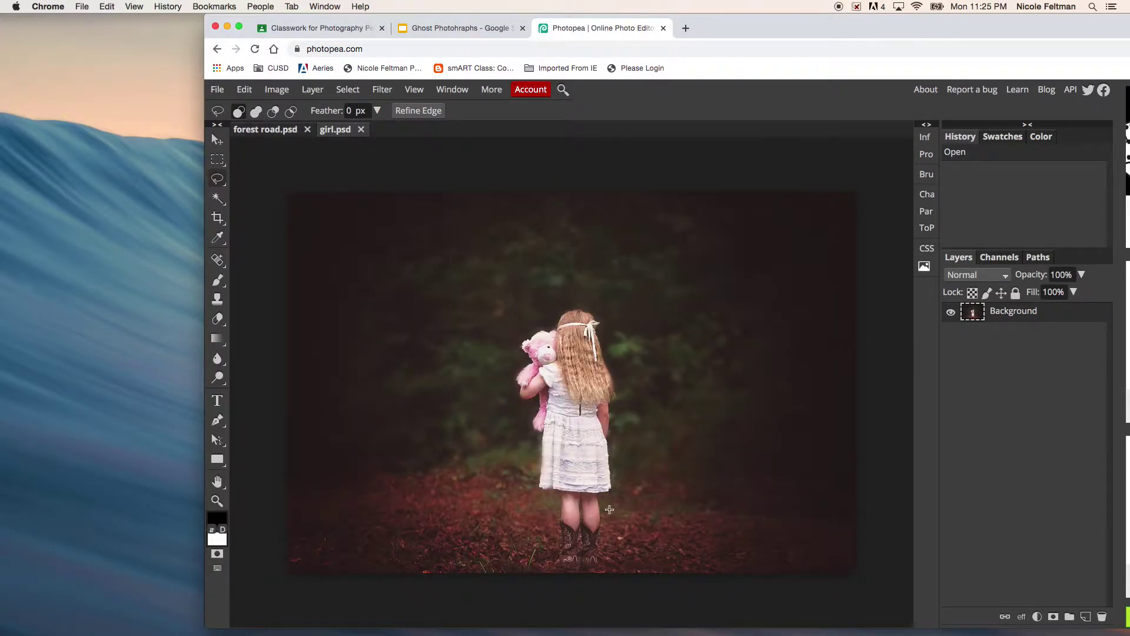
# Step: Outline the girl and her teddy bear in girl.psd with a freehand Lasso selection
pyautogui.click(293, 136)
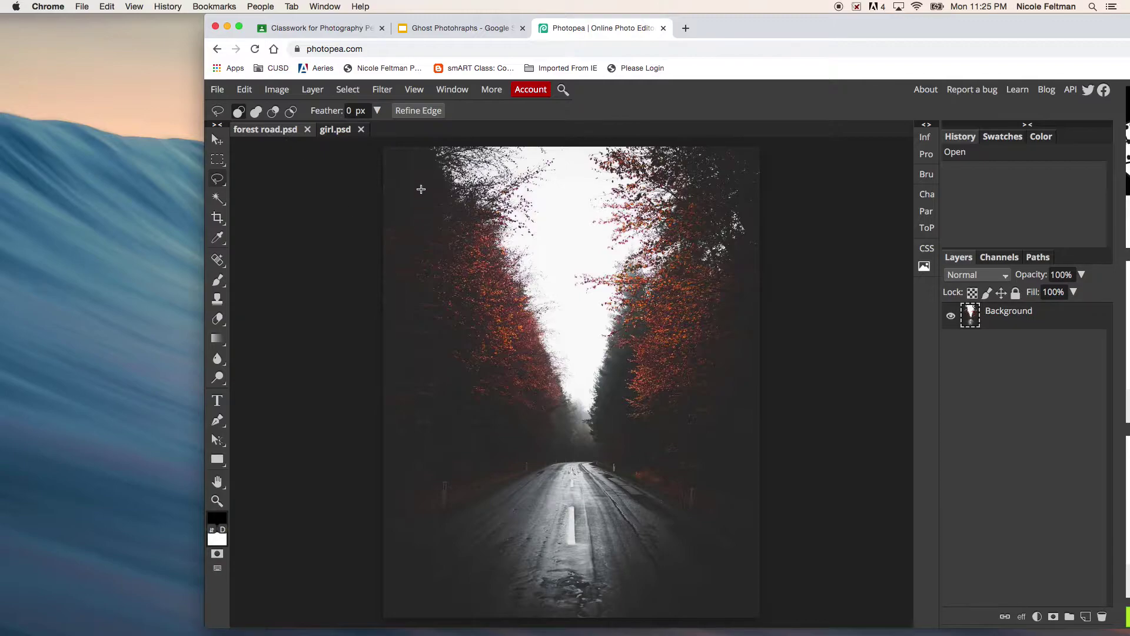
pyautogui.click(335, 130)
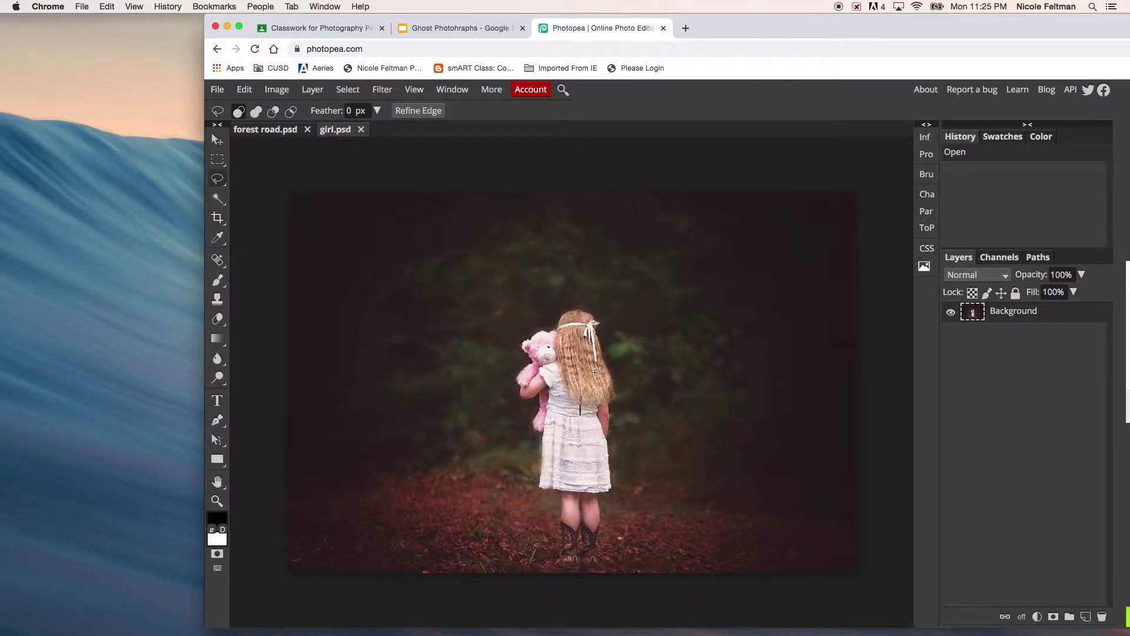
pyautogui.press('super+plus')
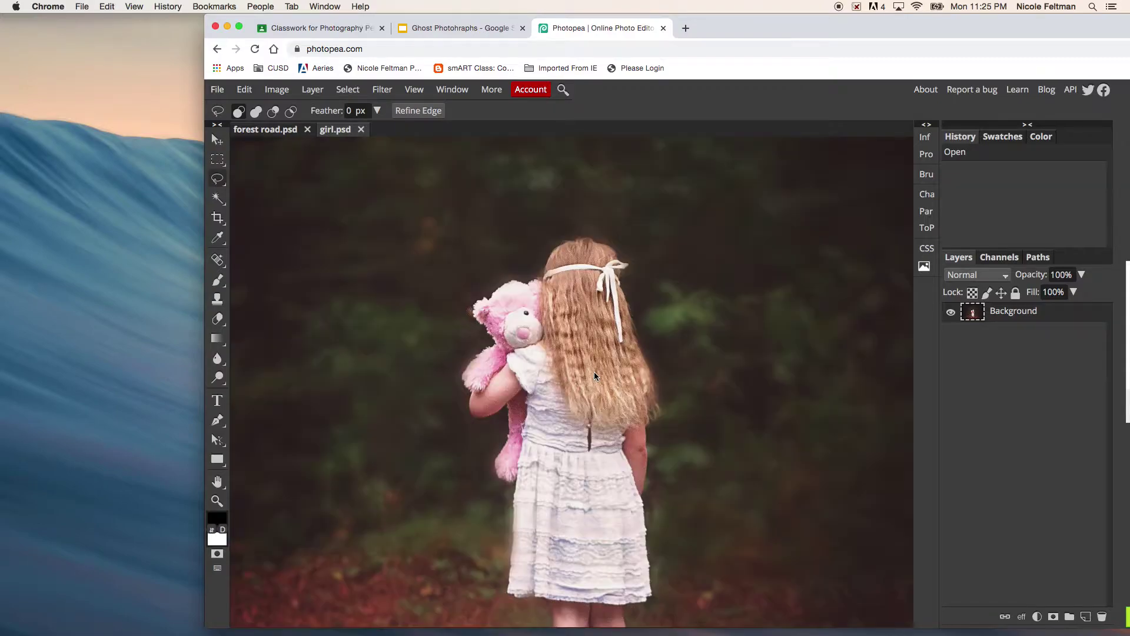
pyautogui.scroll(-5, 594, 375)
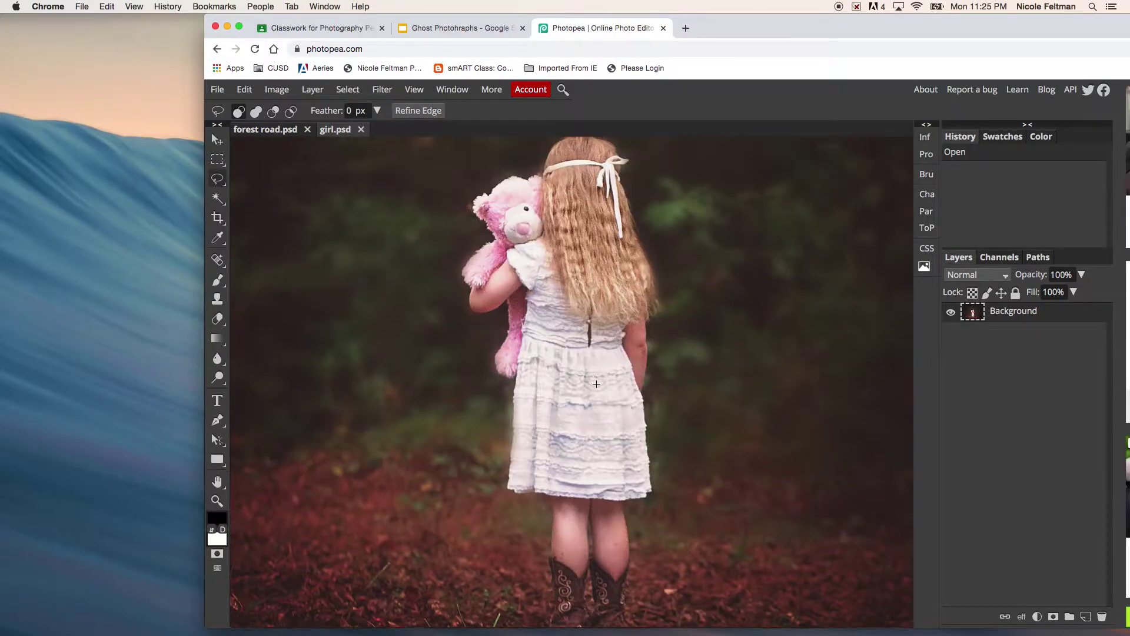
pyautogui.scroll(1, 597, 377)
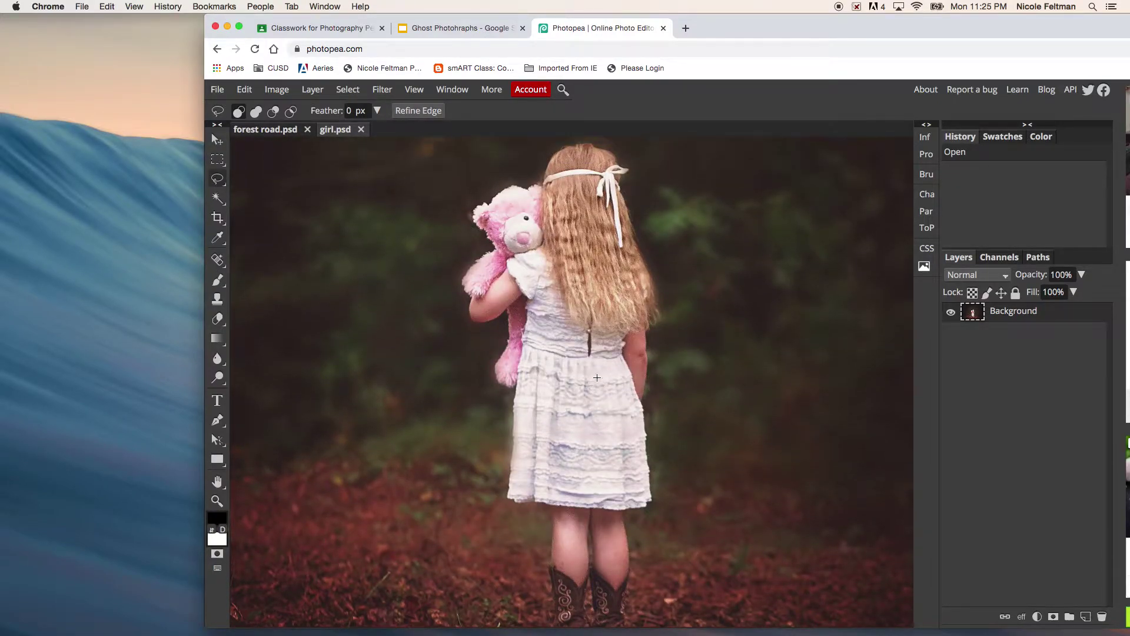
pyautogui.click(217, 179)
pyautogui.click(242, 186)
pyautogui.click(508, 485)
pyautogui.moveTo(508, 499)
pyautogui.mouseDown()
pyautogui.moveTo(512, 387)
pyautogui.moveTo(494, 373)
pyautogui.moveTo(508, 317)
pyautogui.moveTo(473, 324)
pyautogui.moveTo(462, 284)
pyautogui.moveTo(493, 247)
pyautogui.moveTo(476, 227)
pyautogui.moveTo(478, 203)
pyautogui.moveTo(541, 184)
pyautogui.moveTo(570, 148)
pyautogui.moveTo(594, 146)
pyautogui.moveTo(579, 146)
pyautogui.moveTo(614, 157)
pyautogui.moveTo(652, 287)
pyautogui.moveTo(650, 501)
pyautogui.moveTo(623, 506)
pyautogui.moveTo(630, 602)
pyautogui.moveTo(612, 625)
pyautogui.moveTo(562, 623)
pyautogui.moveTo(550, 516)
pyautogui.moveTo(510, 497)
pyautogui.mouseUp()
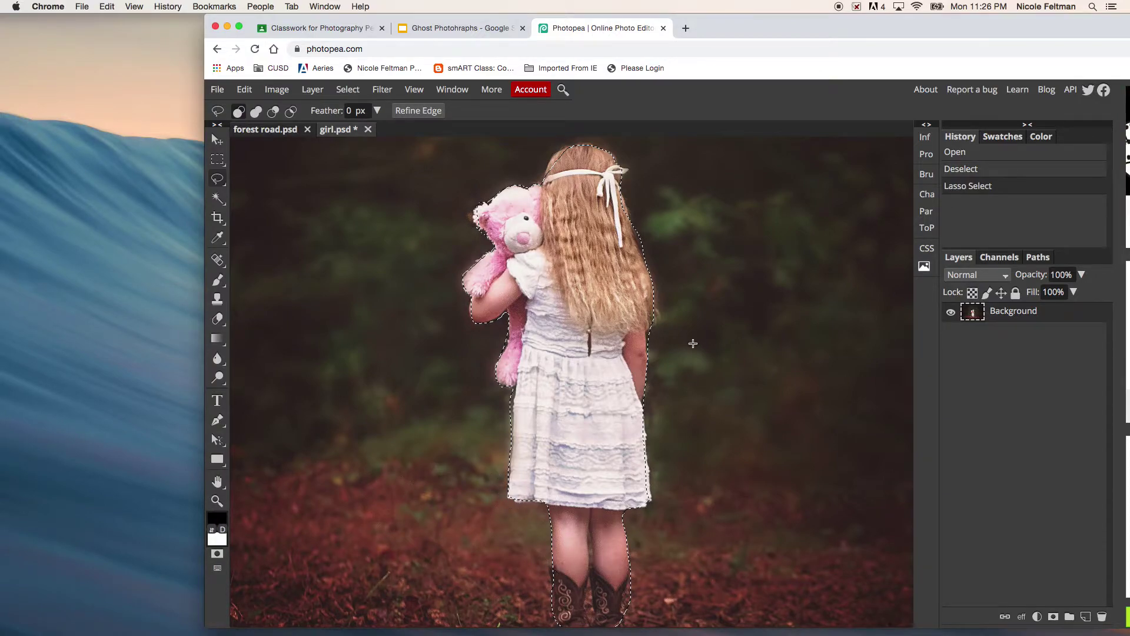
# Step: Add the missing parts of the girl's boots, including the feet, to the lasso selection
pyautogui.scroll(-3, 575, 466)
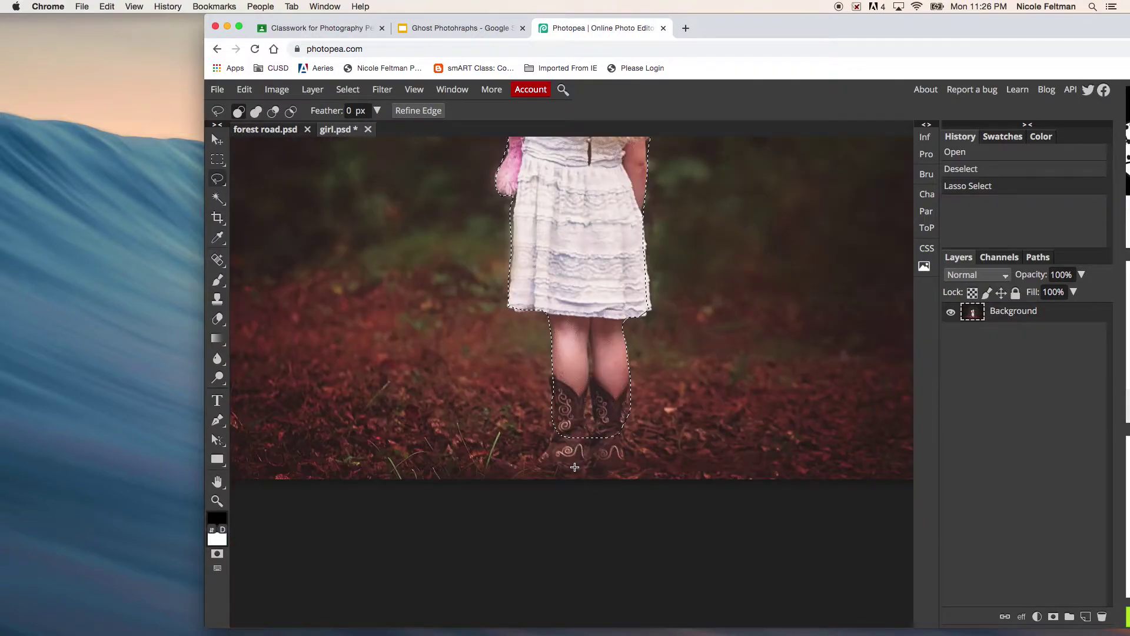
pyautogui.press('shift')
pyautogui.moveTo(622, 425)
pyautogui.mouseDown()
pyautogui.moveTo(621, 459)
pyautogui.moveTo(606, 468)
pyautogui.moveTo(527, 459)
pyautogui.moveTo(574, 413)
pyautogui.mouseUp()
pyautogui.press('shift')
pyautogui.moveTo(533, 459)
pyautogui.mouseDown()
pyautogui.moveTo(517, 454)
pyautogui.moveTo(522, 469)
pyautogui.moveTo(581, 479)
pyautogui.moveTo(619, 453)
pyautogui.mouseUp()
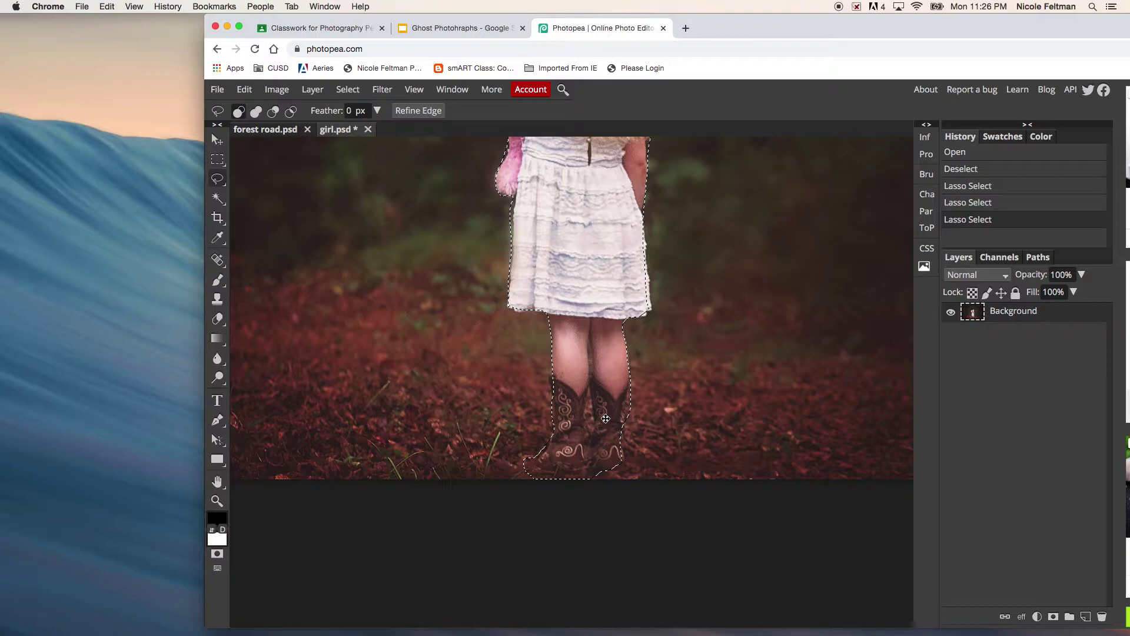
pyautogui.press('shift')
pyautogui.moveTo(564, 403)
pyautogui.mouseDown()
pyautogui.moveTo(545, 366)
pyautogui.moveTo(582, 375)
pyautogui.mouseUp()
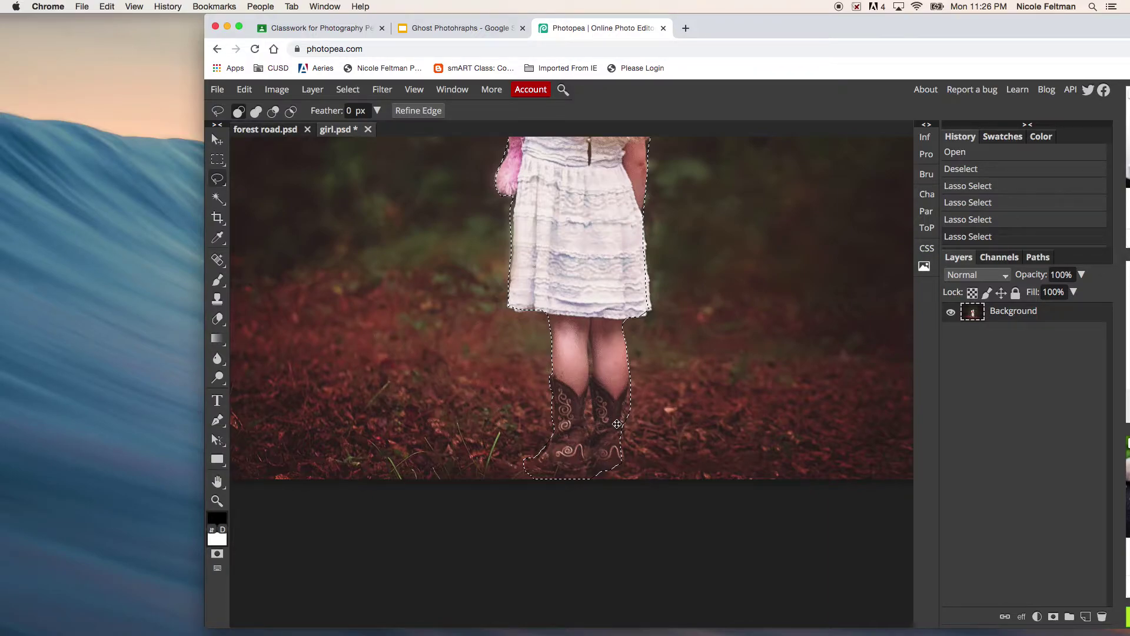
# Step: Subtract the excess background around and between the boots and beside the dress below the teddy bear from the selection
pyautogui.press('alt')
pyautogui.moveTo(621, 432)
pyautogui.mouseDown()
pyautogui.moveTo(636, 384)
pyautogui.moveTo(641, 431)
pyautogui.moveTo(629, 450)
pyautogui.moveTo(589, 391)
pyautogui.moveTo(598, 441)
pyautogui.mouseUp()
pyautogui.press('alt')
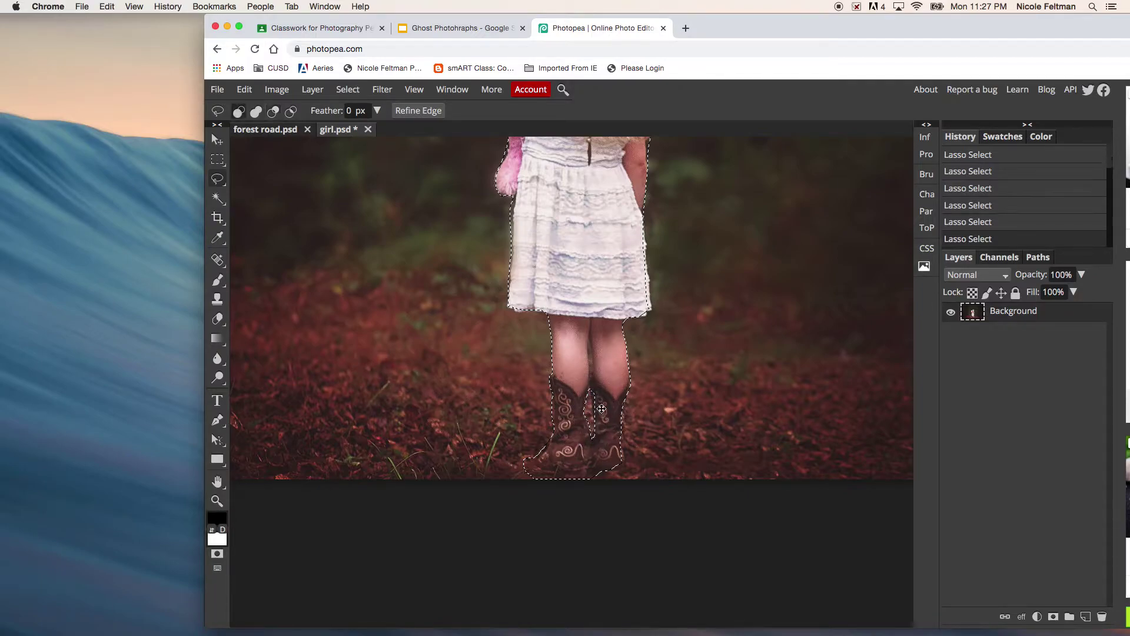
pyautogui.scroll(4, 596, 394)
pyautogui.scroll(1, 596, 392)
pyautogui.press('alt')
pyautogui.moveTo(513, 328)
pyautogui.mouseDown()
pyautogui.moveTo(504, 385)
pyautogui.moveTo(482, 383)
pyautogui.mouseUp()
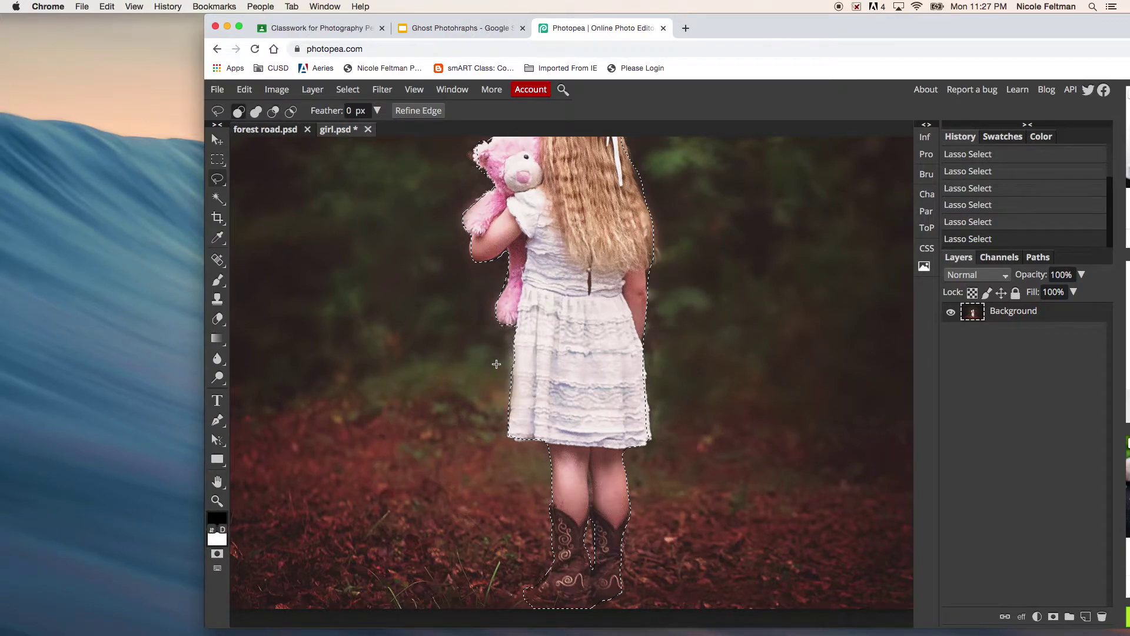
# Step: Add the missed edges of the teddy bear's face and the girl's head to the selection
pyautogui.scroll(2, 496, 364)
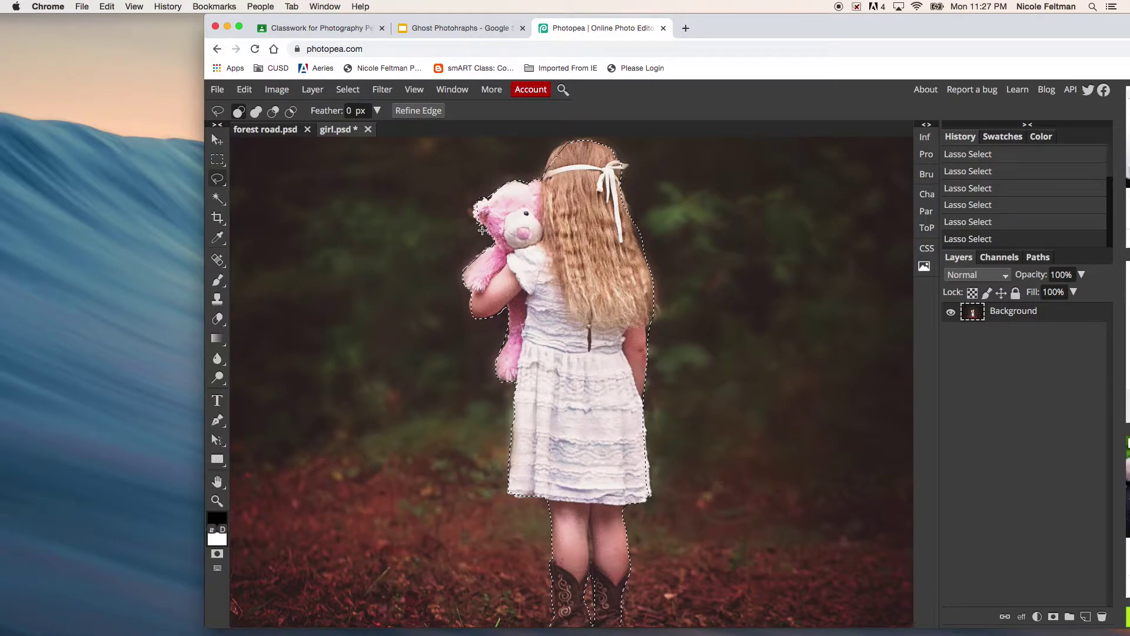
pyautogui.press('shift')
pyautogui.moveTo(478, 221)
pyautogui.mouseDown()
pyautogui.moveTo(466, 207)
pyautogui.moveTo(474, 194)
pyautogui.moveTo(497, 216)
pyautogui.mouseUp()
pyautogui.press('shift')
pyautogui.moveTo(551, 169)
pyautogui.mouseDown()
pyautogui.moveTo(544, 147)
pyautogui.moveTo(568, 136)
pyautogui.moveTo(600, 150)
pyautogui.mouseUp()
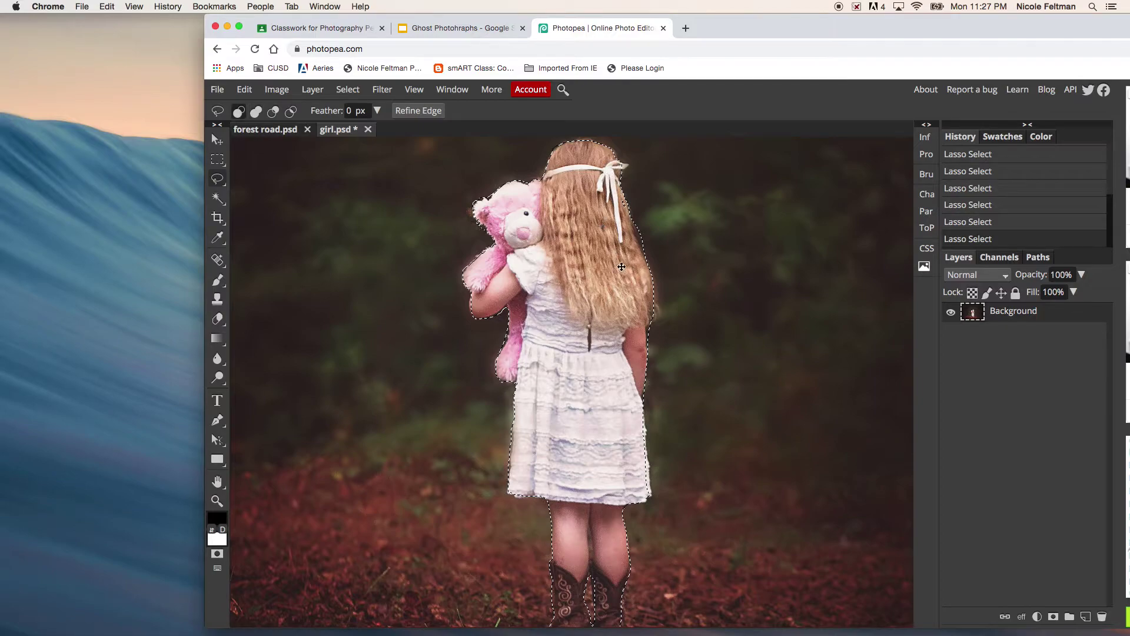
# Step: Refine the selection with the Lasso around the hair ribbon, the arm holding the teddy bear and the girl's other arm
pyautogui.press('shift')
pyautogui.moveTo(619, 168)
pyautogui.mouseDown()
pyautogui.moveTo(634, 168)
pyautogui.moveTo(626, 152)
pyautogui.moveTo(603, 168)
pyautogui.mouseUp()
pyautogui.press('shift')
pyautogui.moveTo(474, 283); pyautogui.dragTo(474, 312)
pyautogui.press('shift')
pyautogui.moveTo(650, 342)
pyautogui.mouseDown()
pyautogui.moveTo(638, 319)
pyautogui.moveTo(668, 350)
pyautogui.mouseUp()
# Step: Copy the selected girl and teddy bear from girl.psd
pyautogui.scroll(-2, 668, 436)
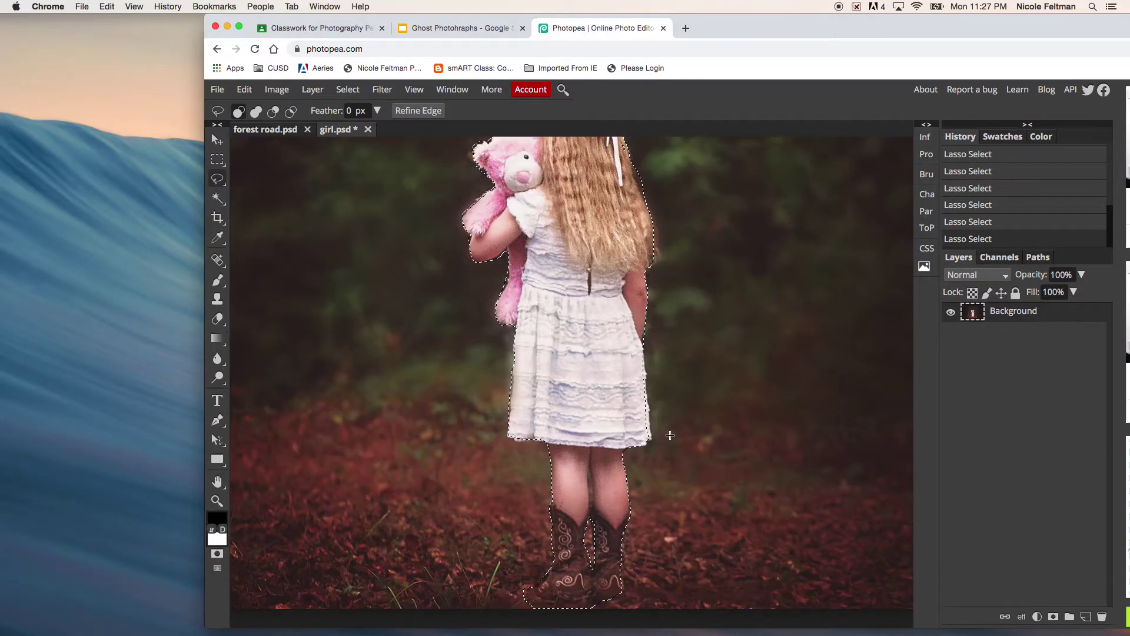
pyautogui.scroll(5, 670, 435)
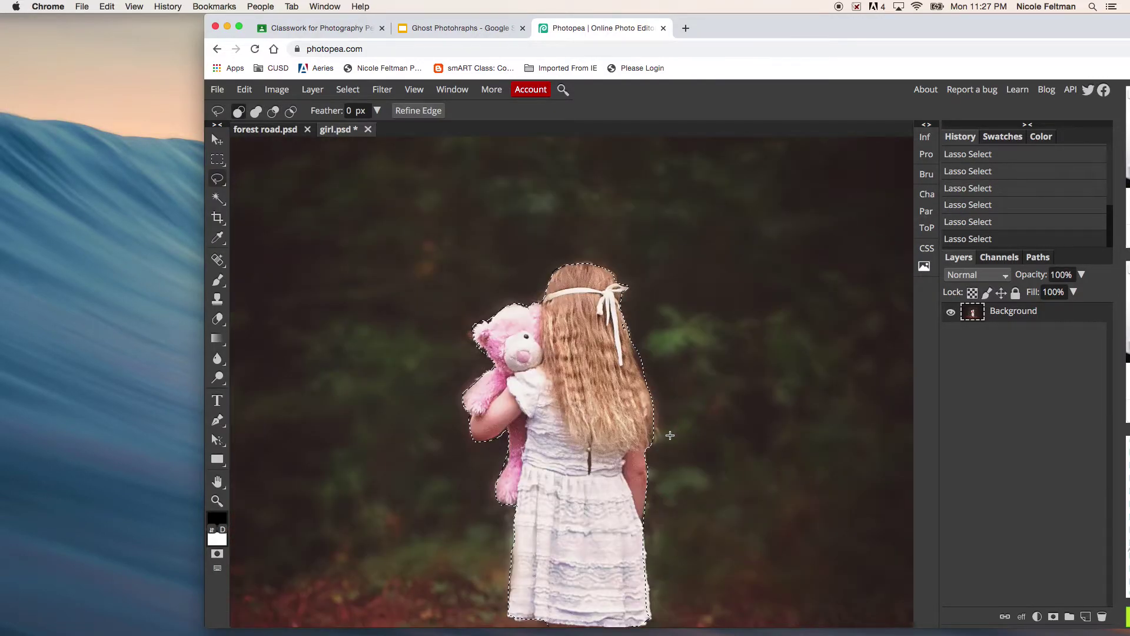
pyautogui.scroll(-3, 669, 435)
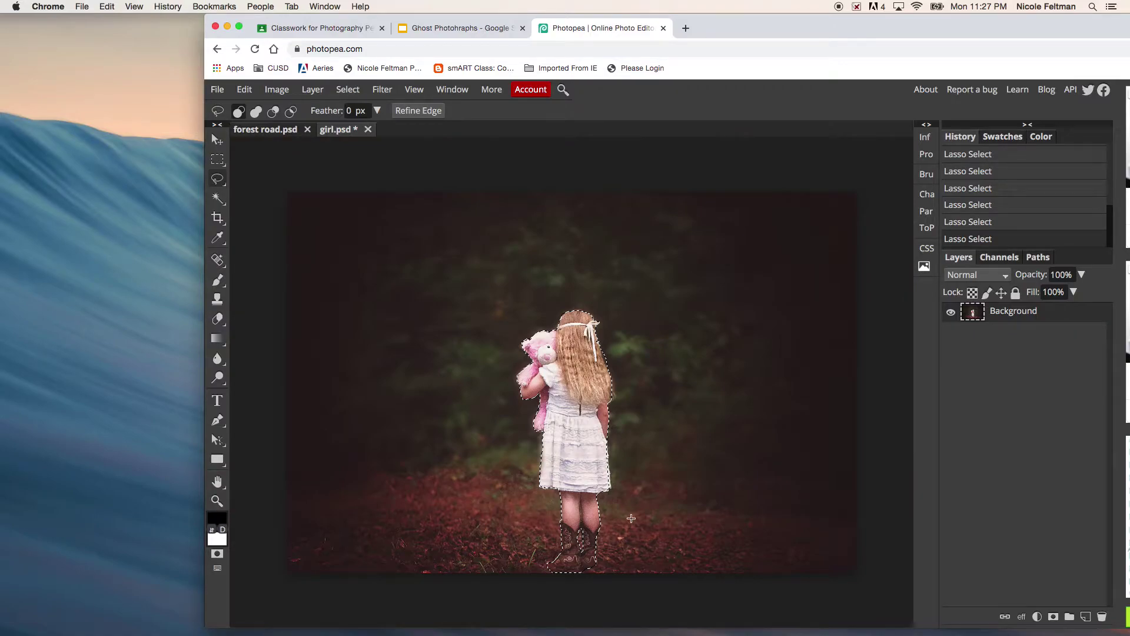
pyautogui.click(244, 90)
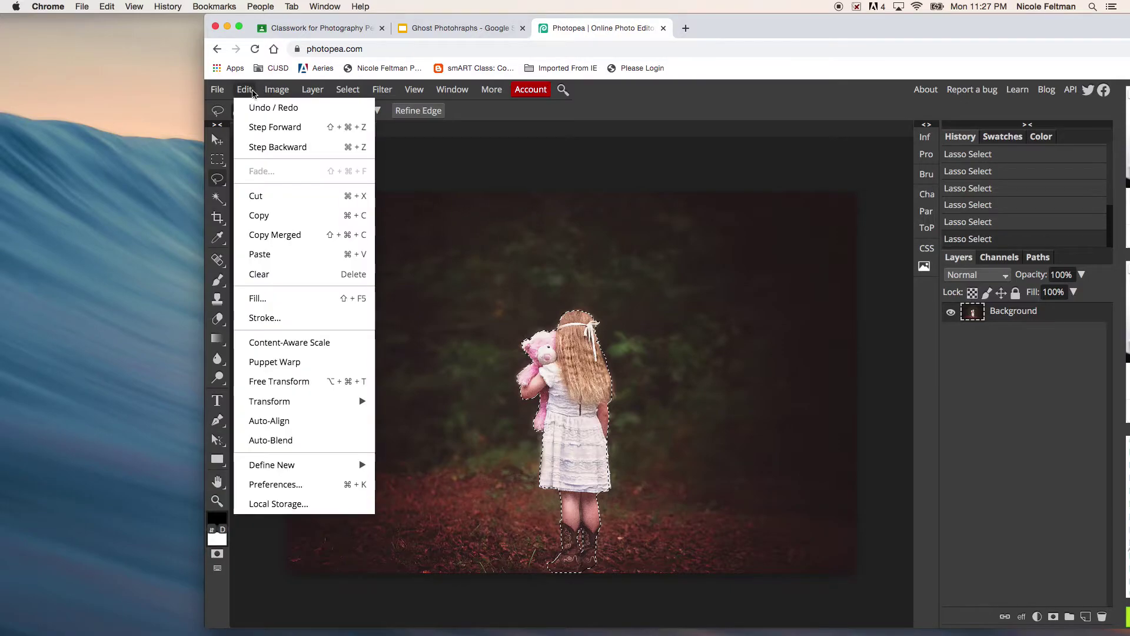
pyautogui.click(290, 219)
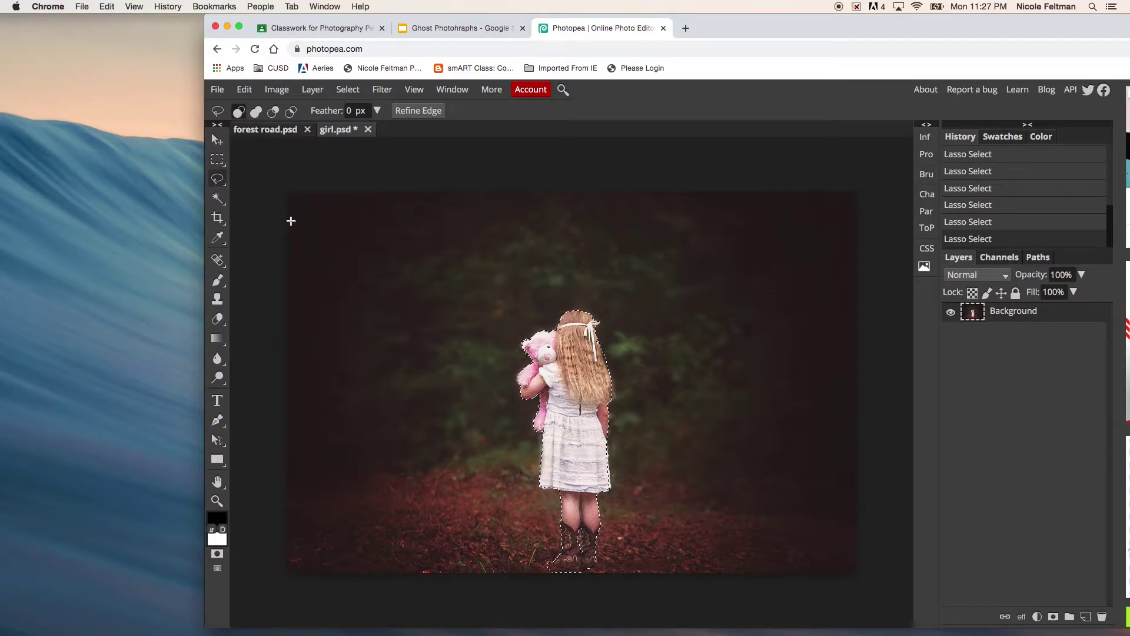
# Step: Paste the copied girl into forest road.psd and move her down until her whole head is inside the image
pyautogui.click(277, 130)
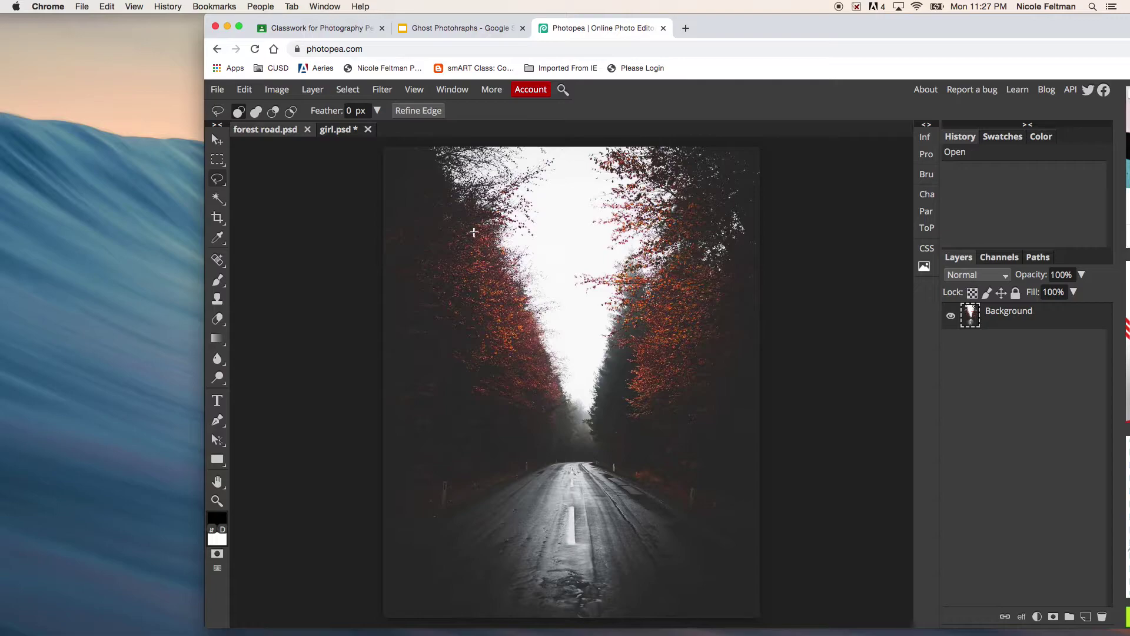
pyautogui.click(245, 89)
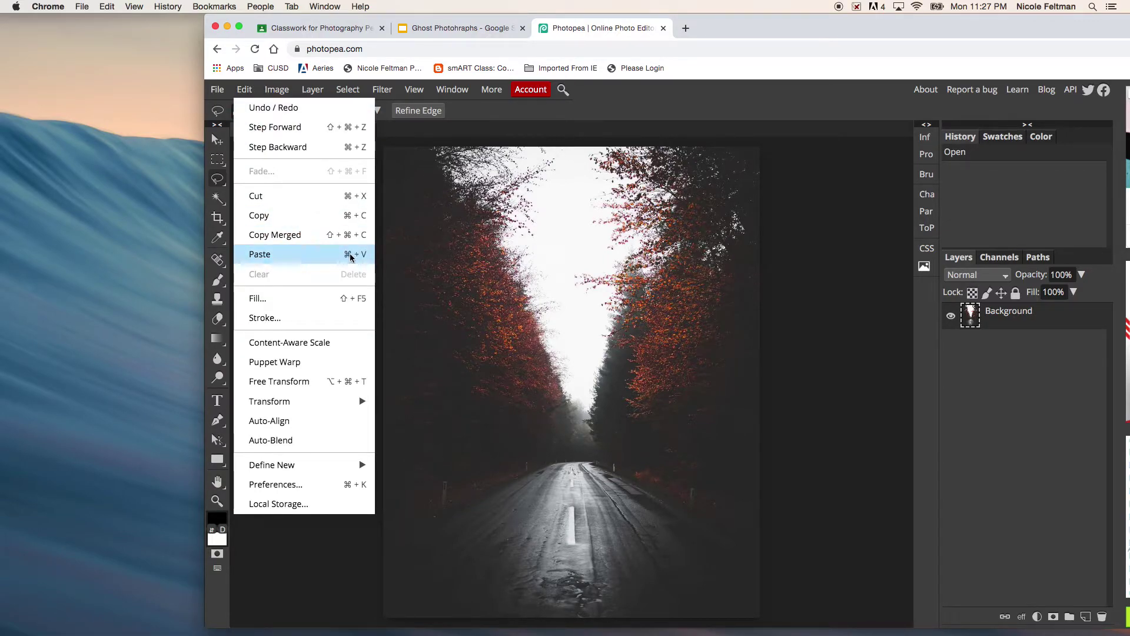
pyautogui.click(307, 254)
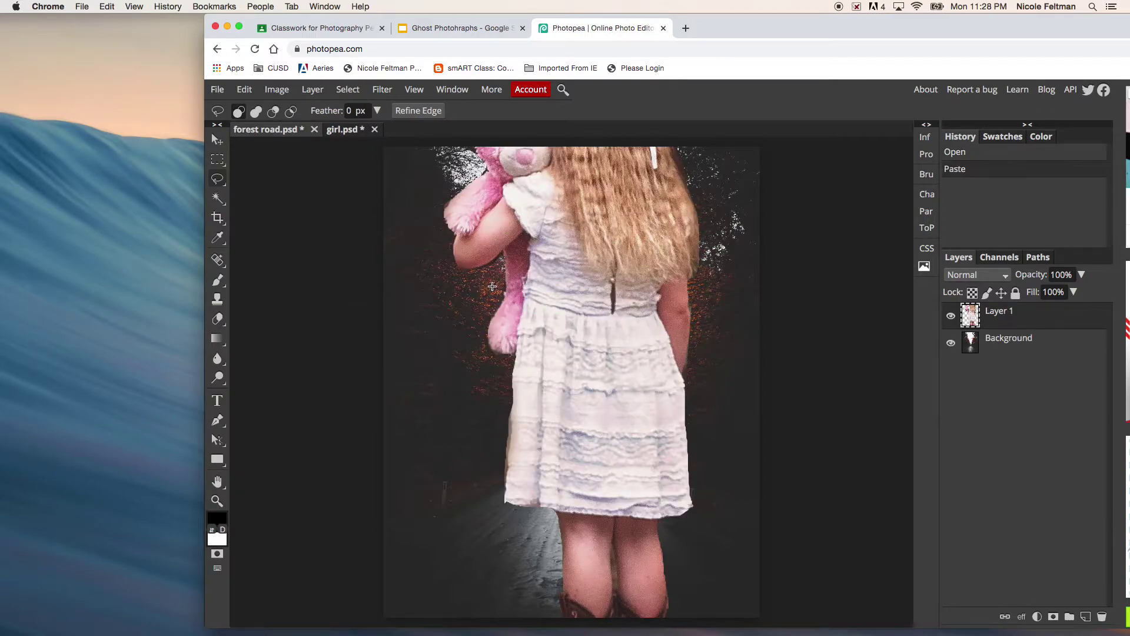
pyautogui.click(217, 140)
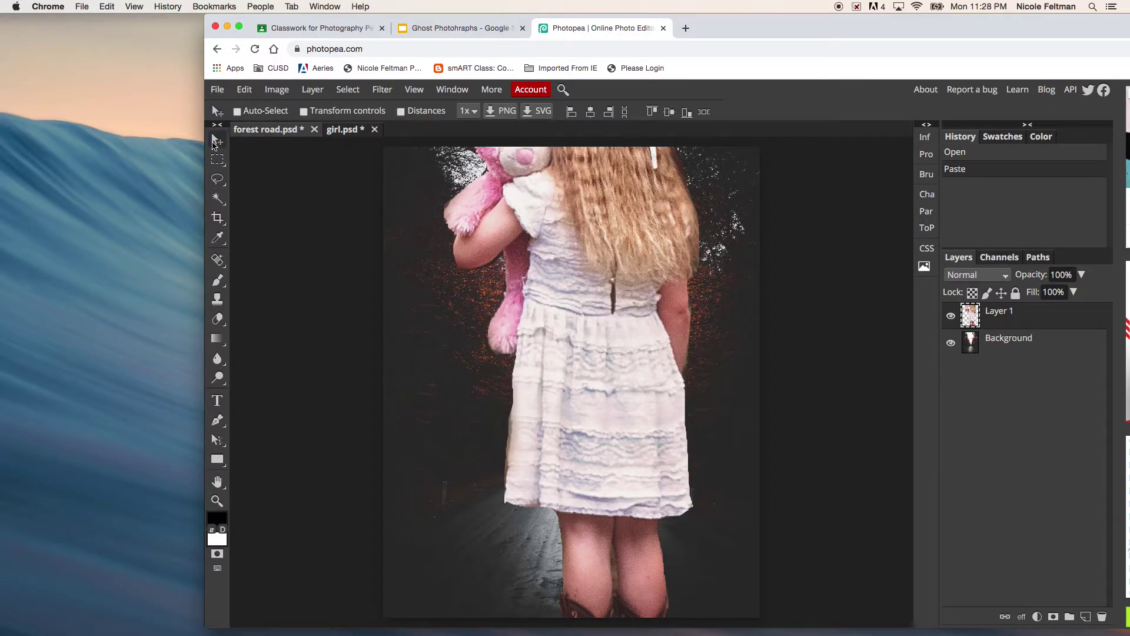
pyautogui.moveTo(554, 194)
pyautogui.mouseDown()
pyautogui.moveTo(575, 296)
pyautogui.moveTo(544, 338)
pyautogui.moveTo(590, 292)
pyautogui.moveTo(572, 306)
pyautogui.mouseUp()
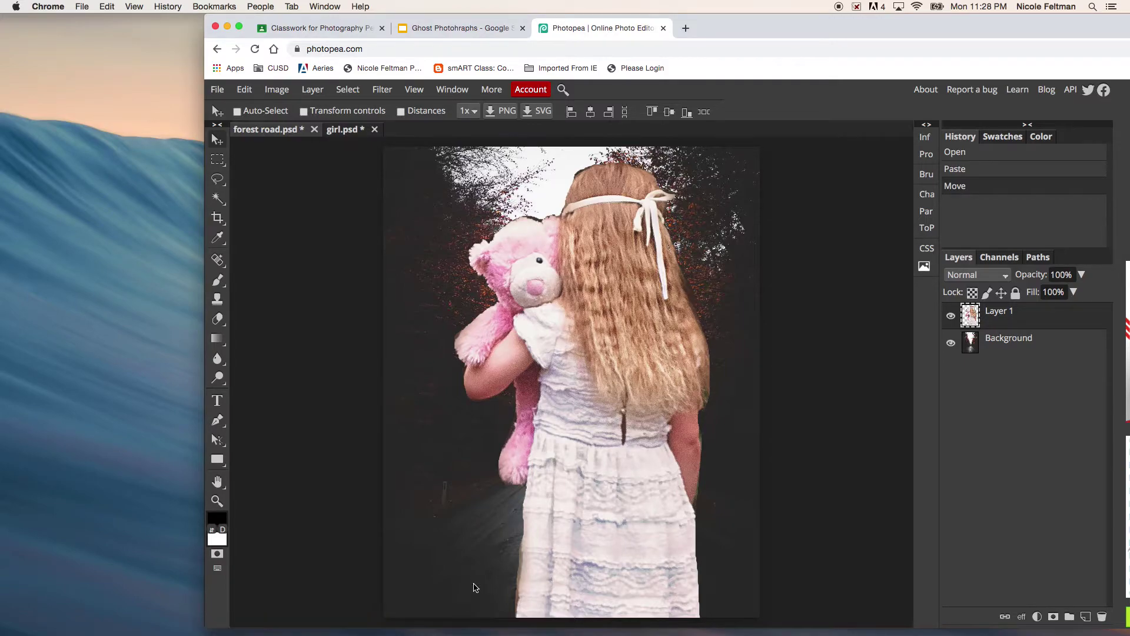
# Step: Erase the leftover edge above the teddy bear on Layer 1, and set the eraser's hardness to 0%
pyautogui.click(218, 318)
pyautogui.moveTo(542, 219); pyautogui.dragTo(521, 200)
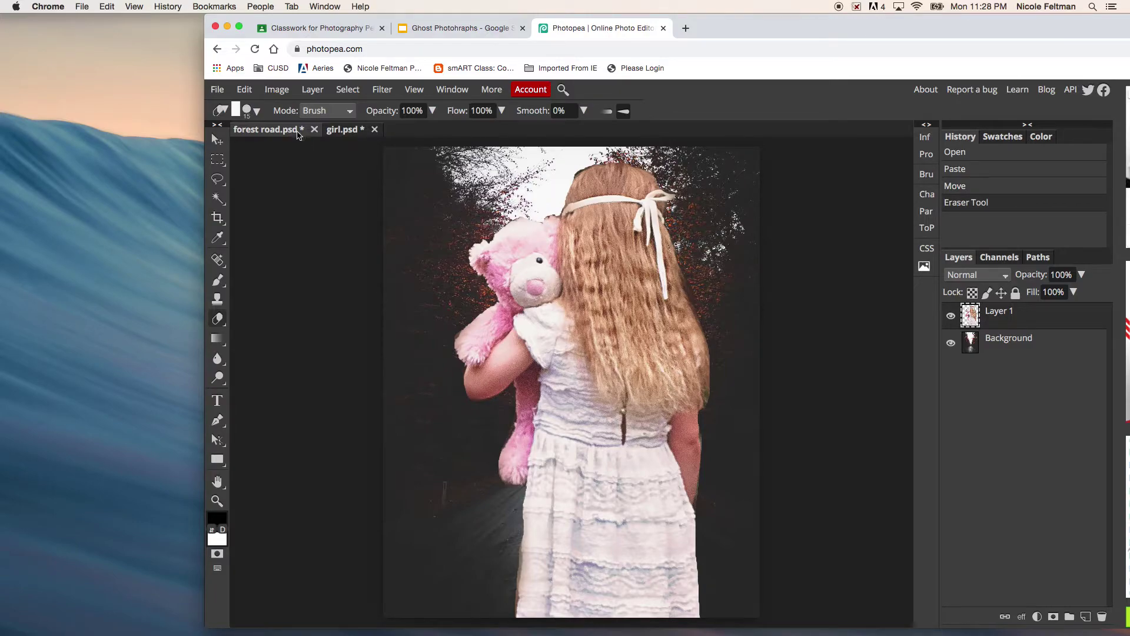
pyautogui.click(252, 111)
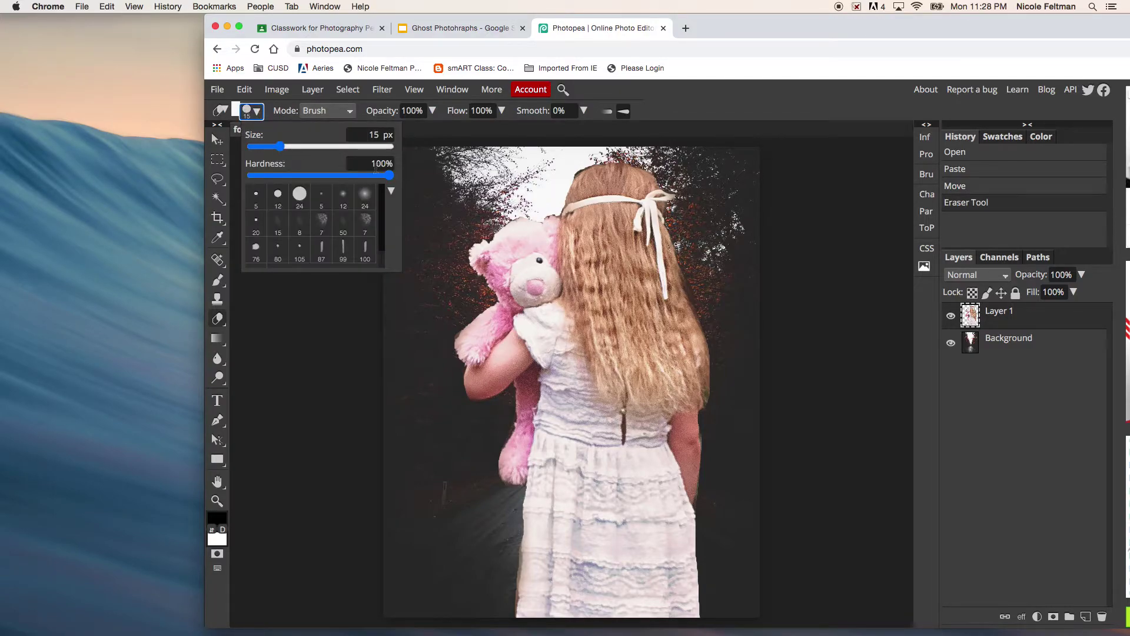
pyautogui.moveTo(375, 171); pyautogui.dragTo(248, 175)
pyautogui.click(260, 115)
pyautogui.click(259, 114)
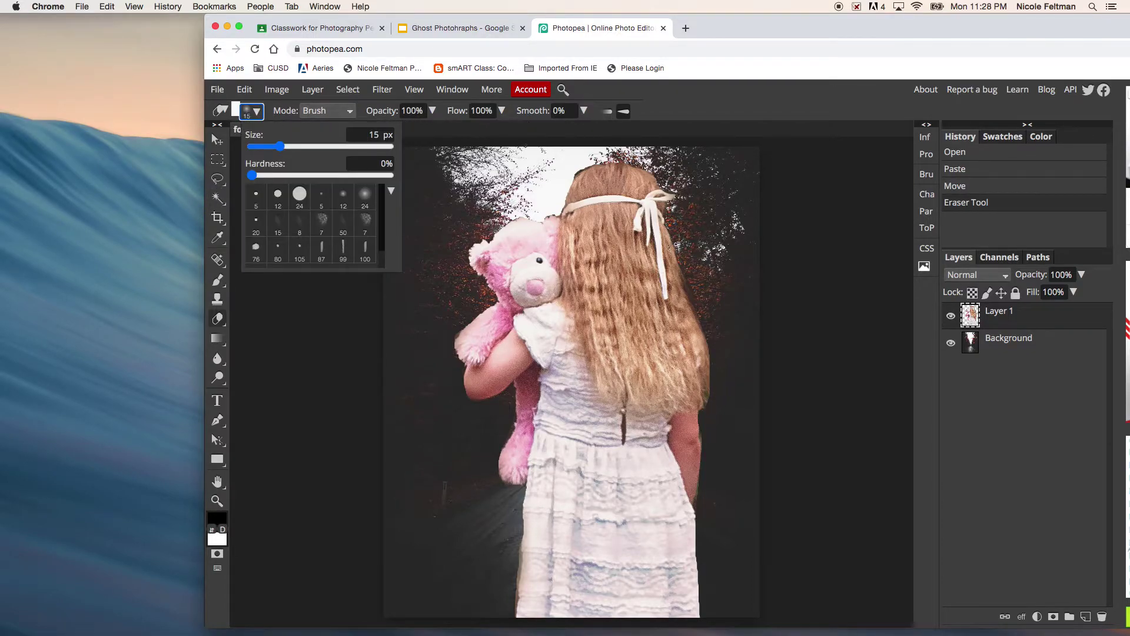
# Step: Erase the remaining background fringe around the girl's hair, the teddy bear and her arm with the soft eraser
pyautogui.click(567, 171)
pyautogui.click(567, 170)
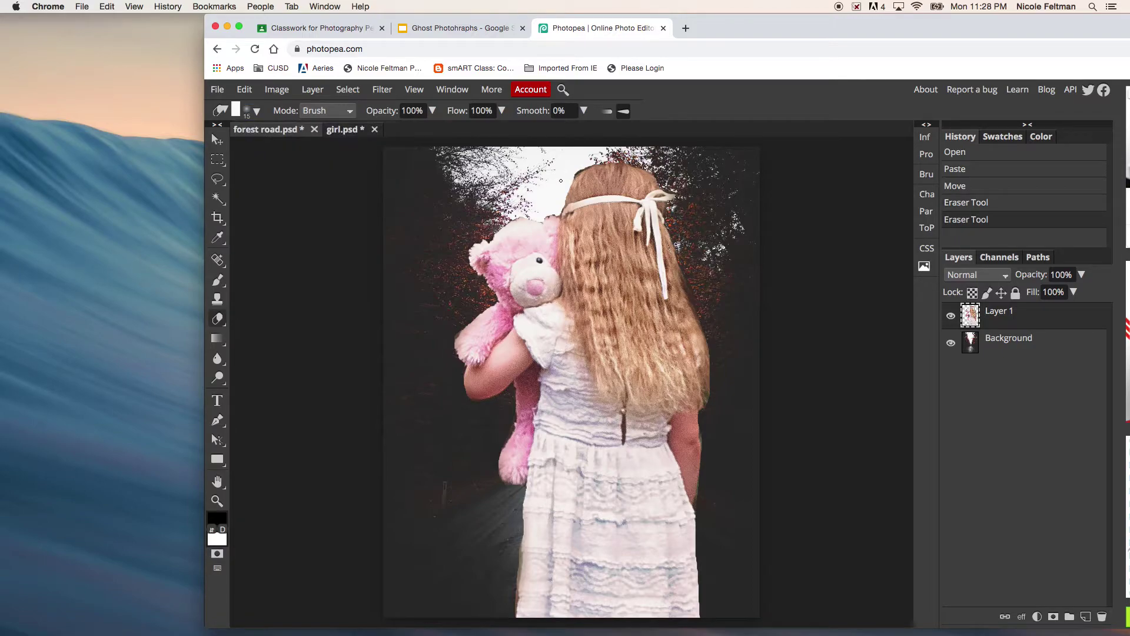
pyautogui.moveTo(574, 176); pyautogui.dragTo(580, 169)
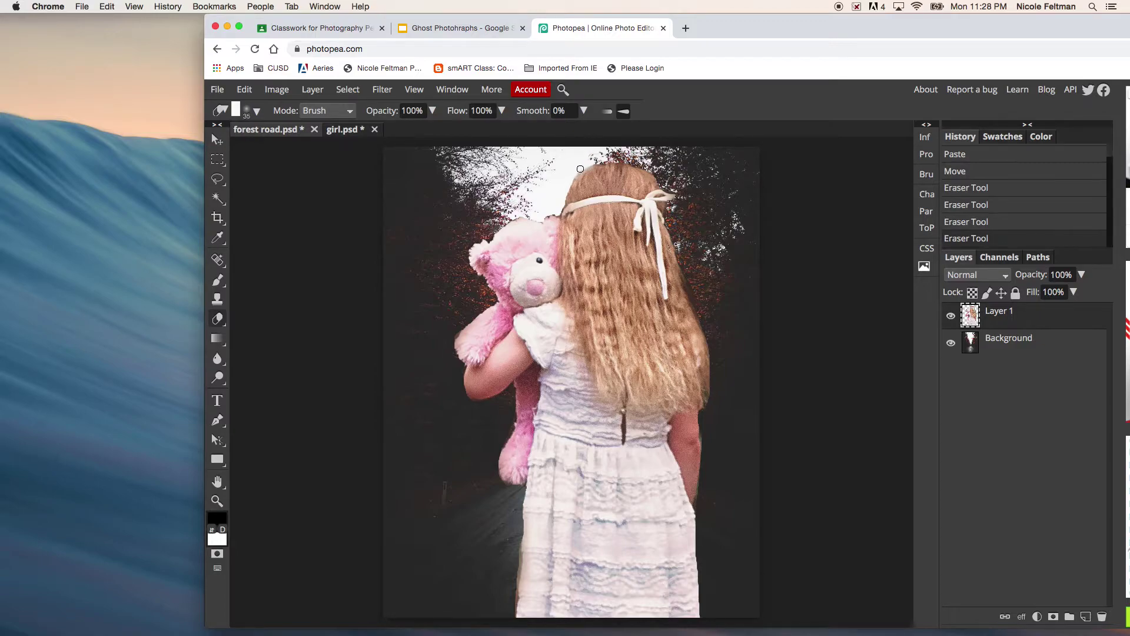
pyautogui.moveTo(555, 215)
pyautogui.mouseDown()
pyautogui.moveTo(510, 217)
pyautogui.moveTo(475, 240)
pyautogui.mouseUp()
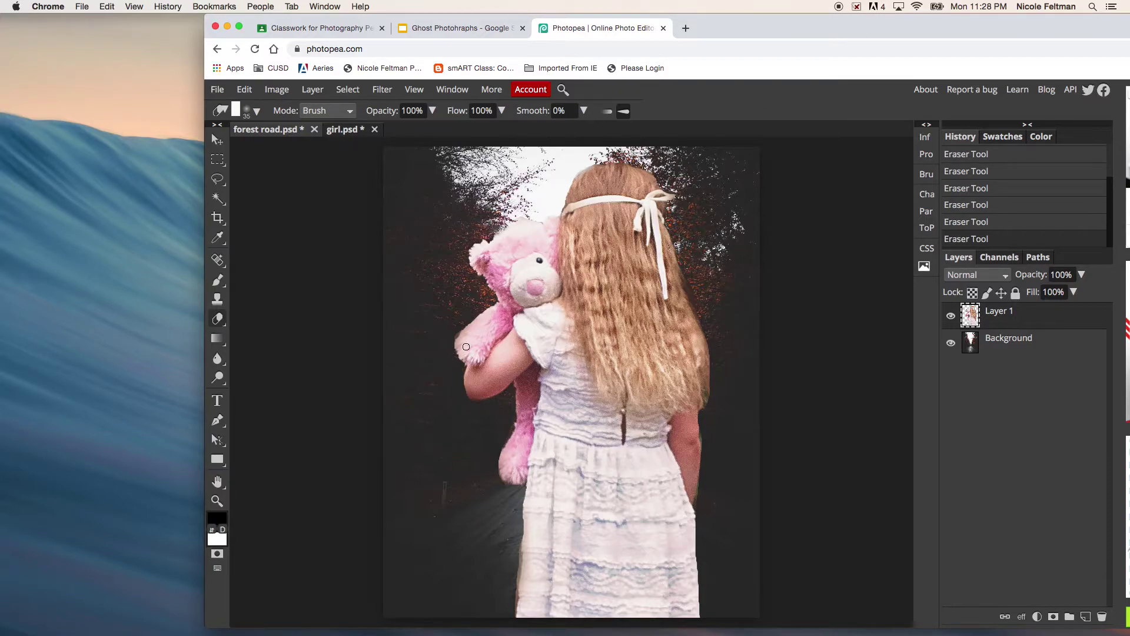
pyautogui.moveTo(448, 337); pyautogui.dragTo(458, 321)
pyautogui.moveTo(702, 431)
pyautogui.mouseDown()
pyautogui.moveTo(705, 441)
pyautogui.moveTo(707, 427)
pyautogui.mouseUp()
pyautogui.click(975, 220)
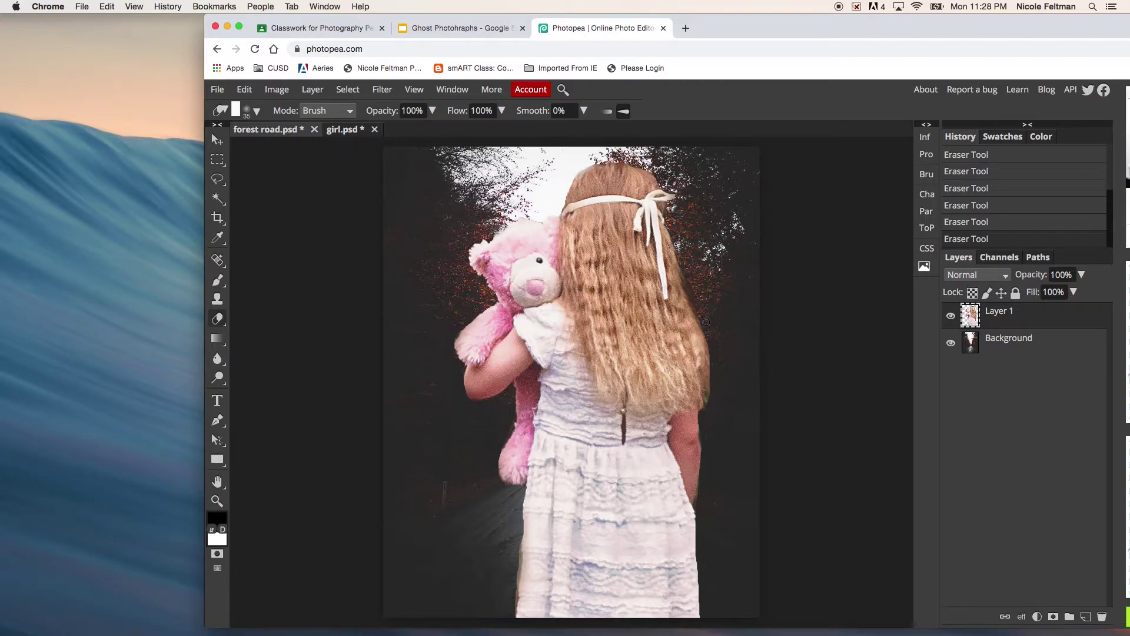
pyautogui.click(705, 298)
pyautogui.click(217, 142)
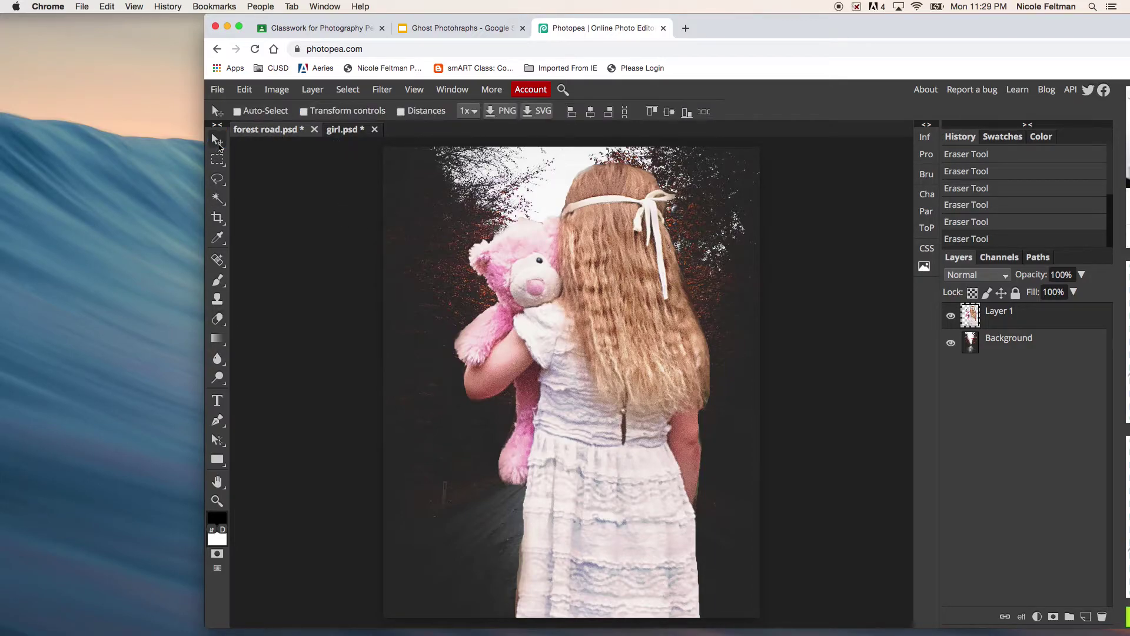
# Step: Scale Layer 1 down to about 11% with Free Transform and place the girl on the right side of the road
pyautogui.click(245, 90)
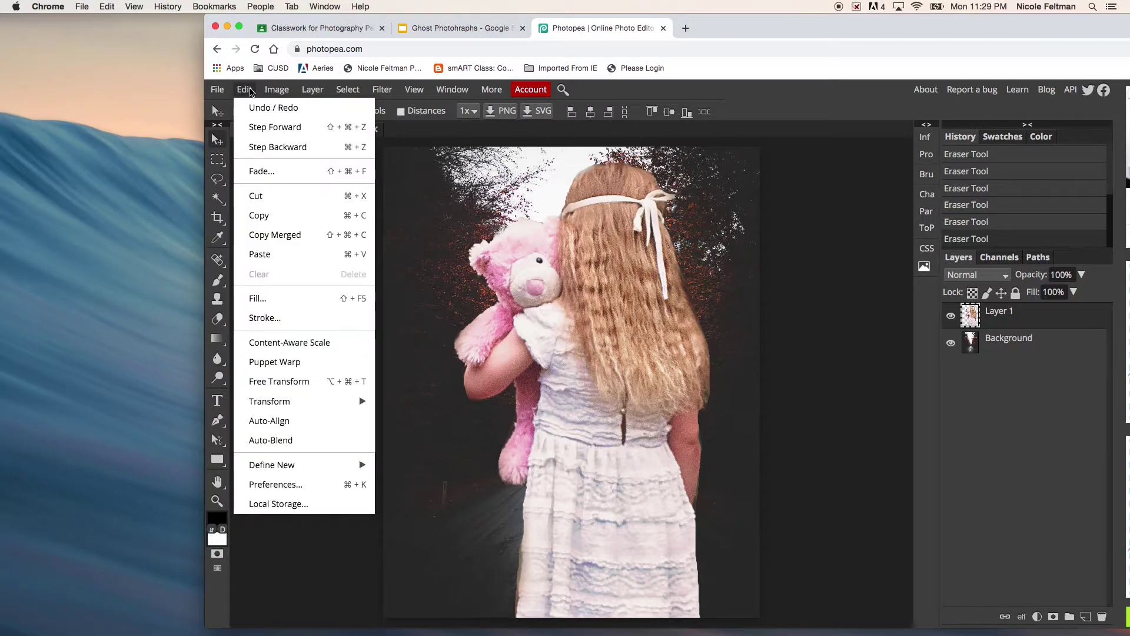
pyautogui.click(324, 385)
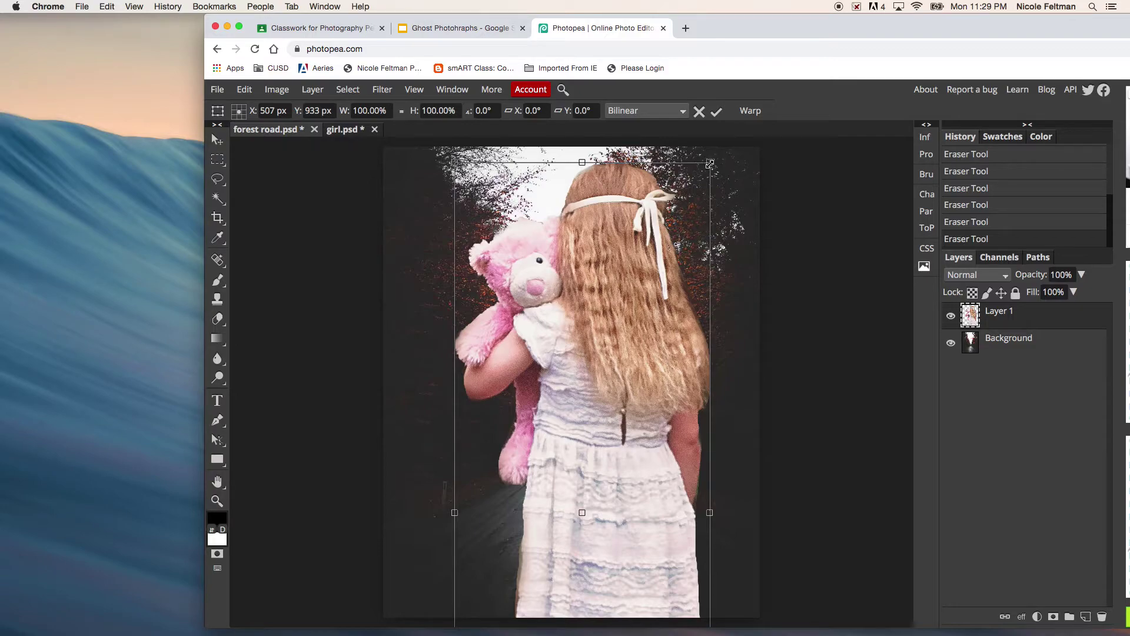
pyautogui.moveTo(710, 163); pyautogui.dragTo(576, 392)
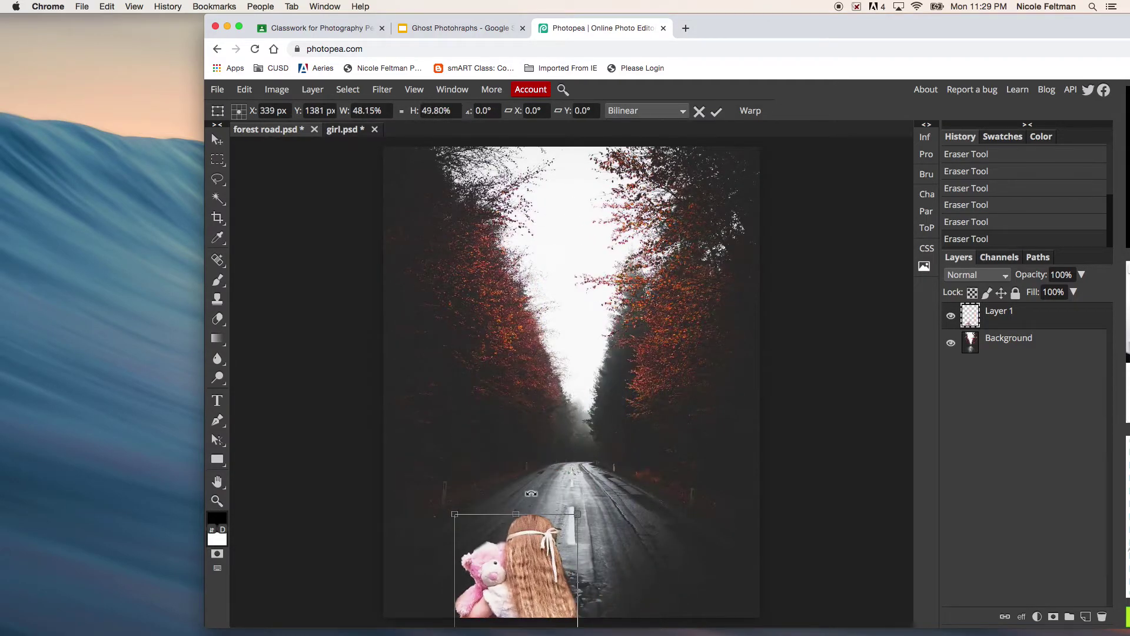
pyautogui.moveTo(542, 542); pyautogui.dragTo(551, 386)
pyautogui.moveTo(546, 518); pyautogui.dragTo(721, 489)
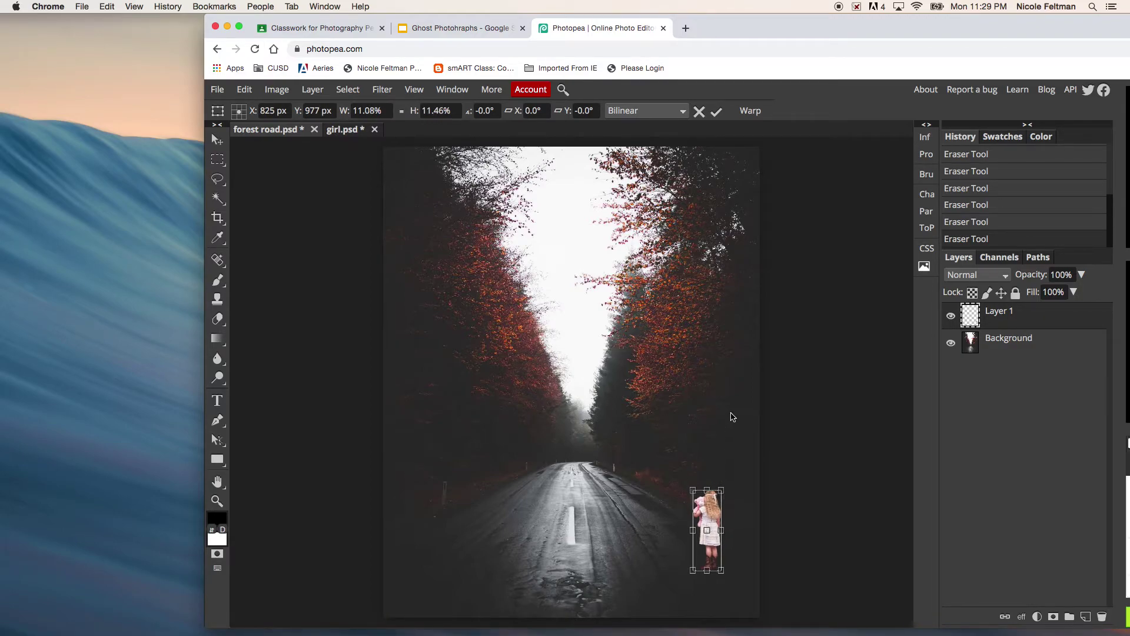
pyautogui.click(716, 112)
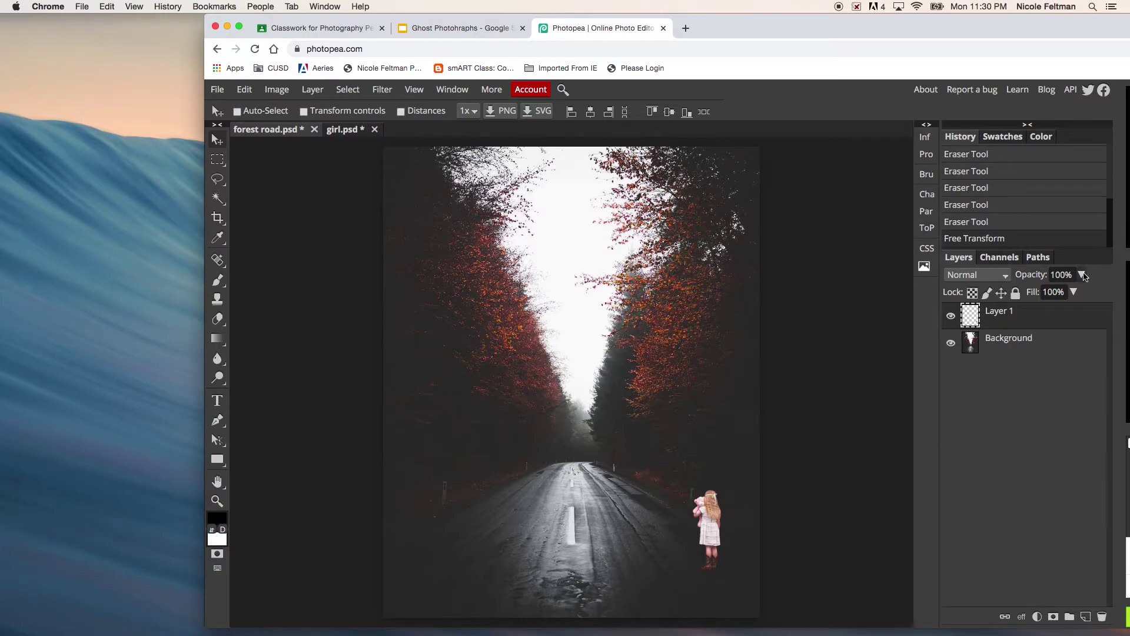
# Step: Lower Layer 1's opacity to 25% and move the girl to the left edge of the road
pyautogui.click(1081, 274)
pyautogui.moveTo(1083, 294); pyautogui.dragTo(1039, 296)
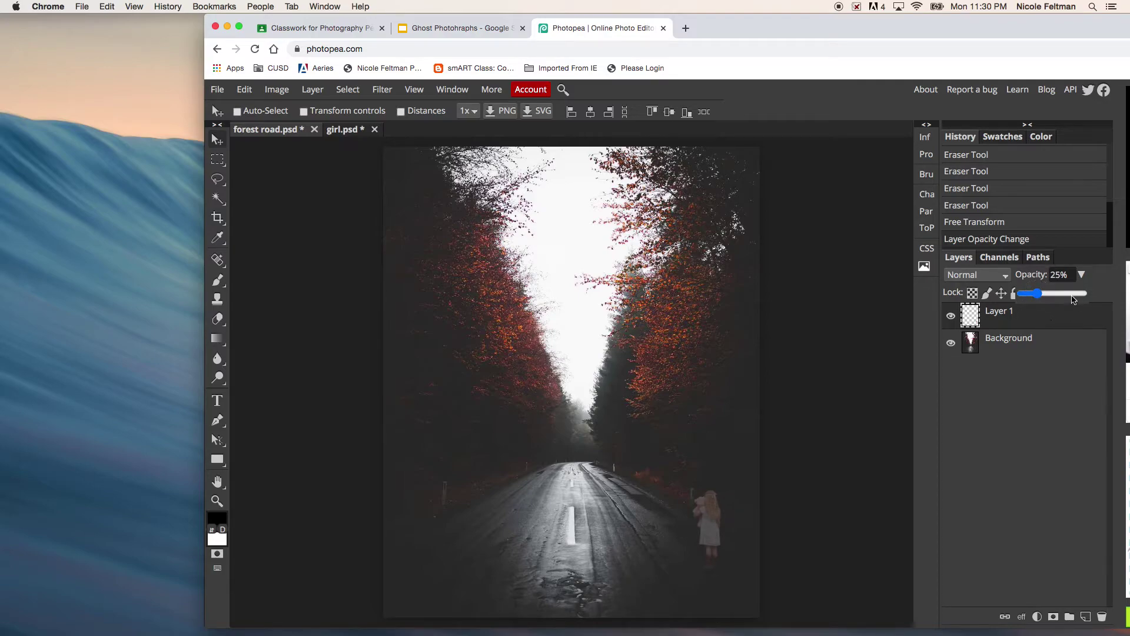
pyautogui.click(1102, 278)
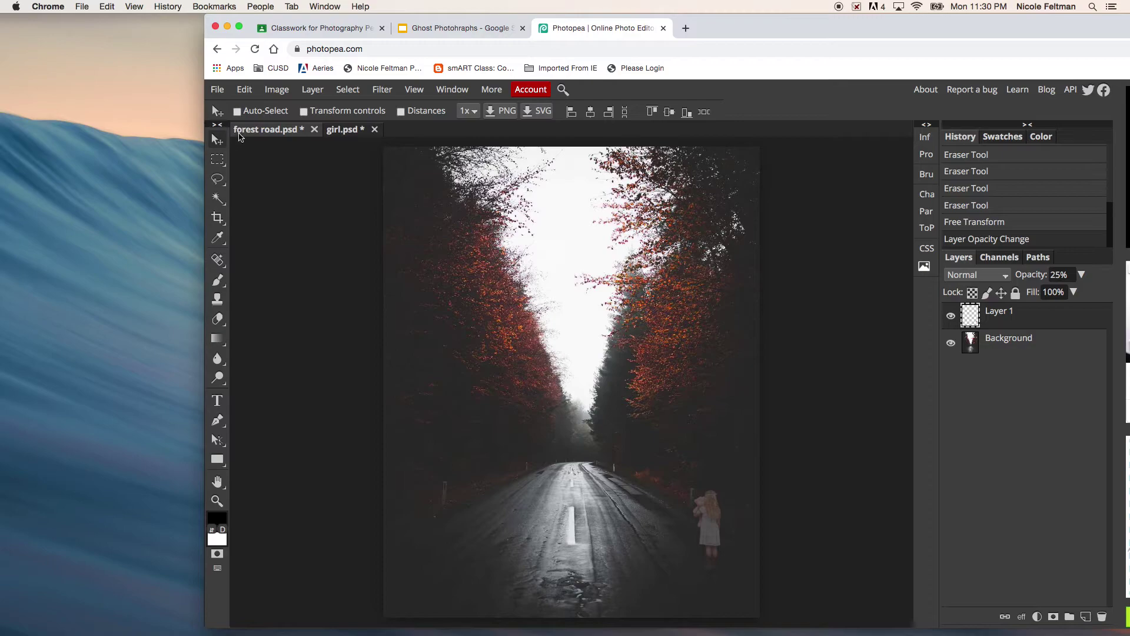
pyautogui.moveTo(715, 523); pyautogui.dragTo(512, 481)
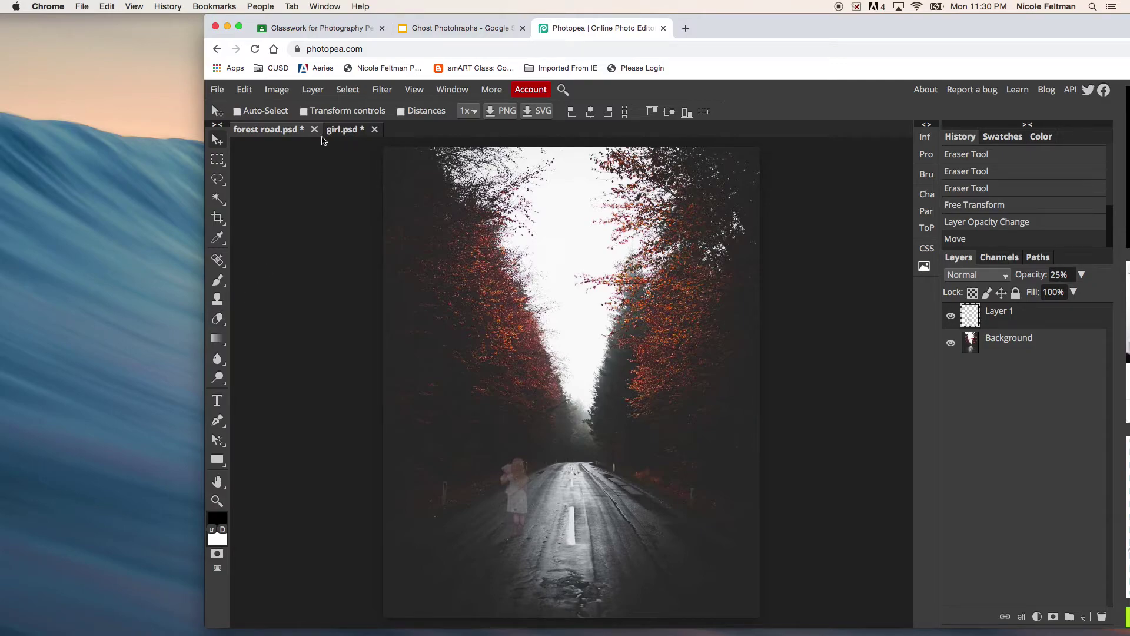
# Step: Darken Layer 1 slightly with Brightness/Contrast and shift the girl up and left toward the trees beside the road
pyautogui.click(278, 91)
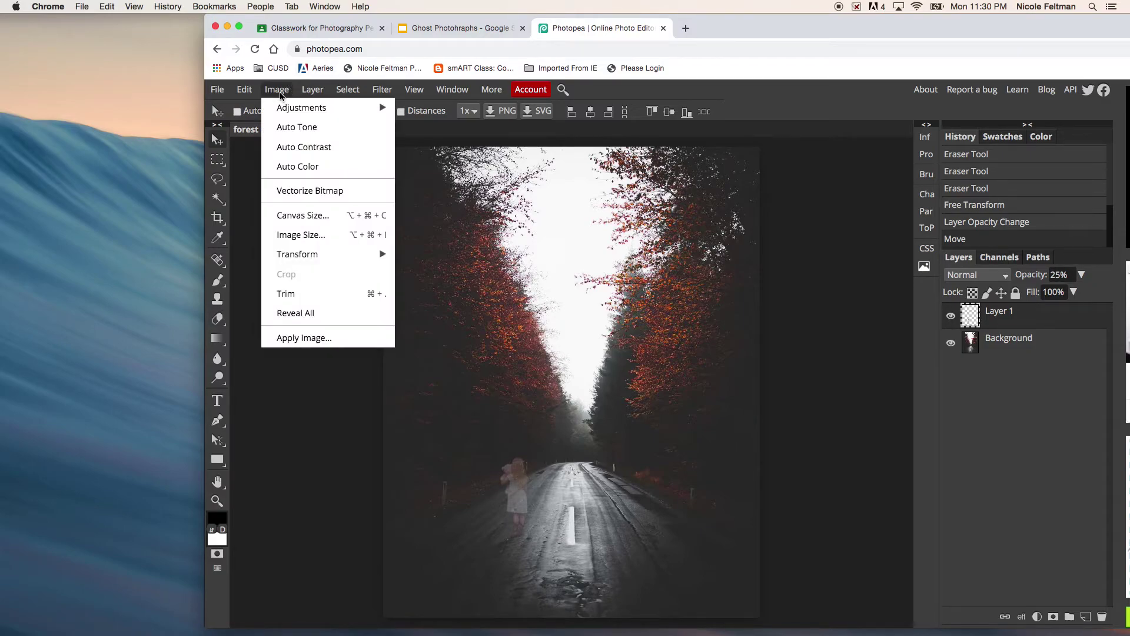
pyautogui.moveTo(332, 107)
pyautogui.click(451, 108)
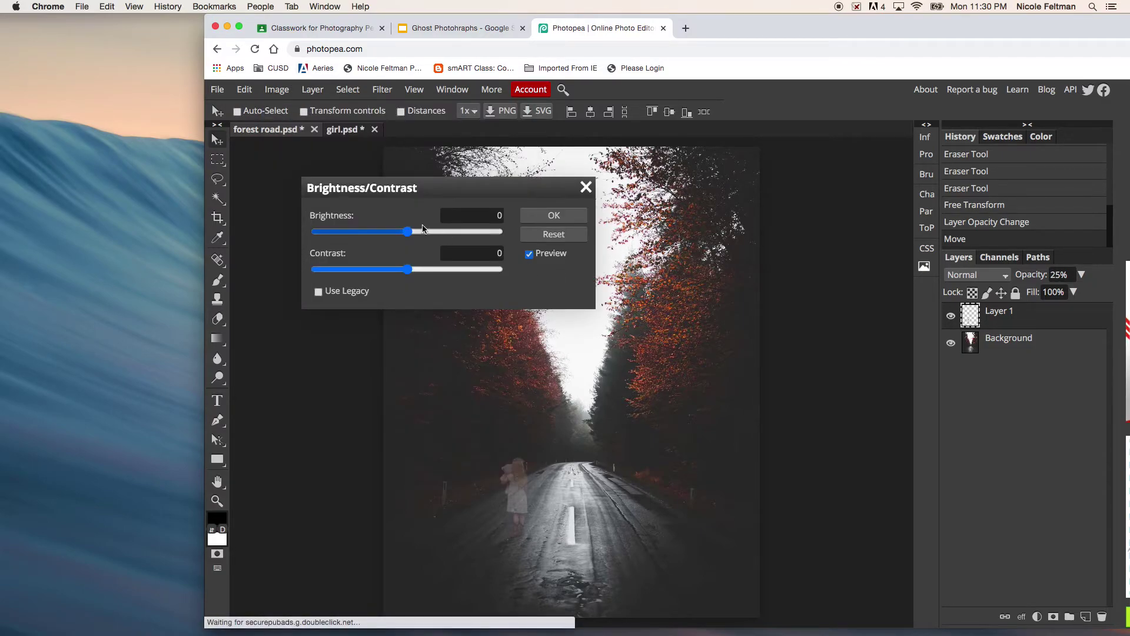
pyautogui.moveTo(407, 231)
pyautogui.mouseDown()
pyautogui.moveTo(432, 234)
pyautogui.moveTo(393, 234)
pyautogui.mouseUp()
pyautogui.click(553, 215)
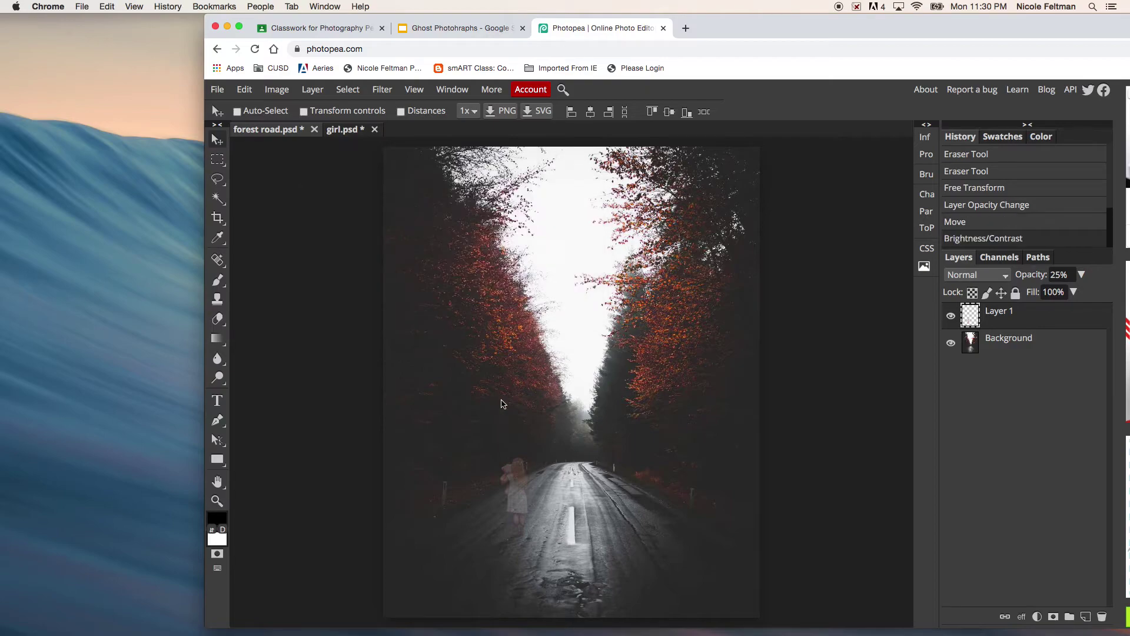
pyautogui.moveTo(516, 492)
pyautogui.mouseDown()
pyautogui.moveTo(475, 504)
pyautogui.moveTo(514, 490)
pyautogui.moveTo(504, 483)
pyautogui.mouseUp()
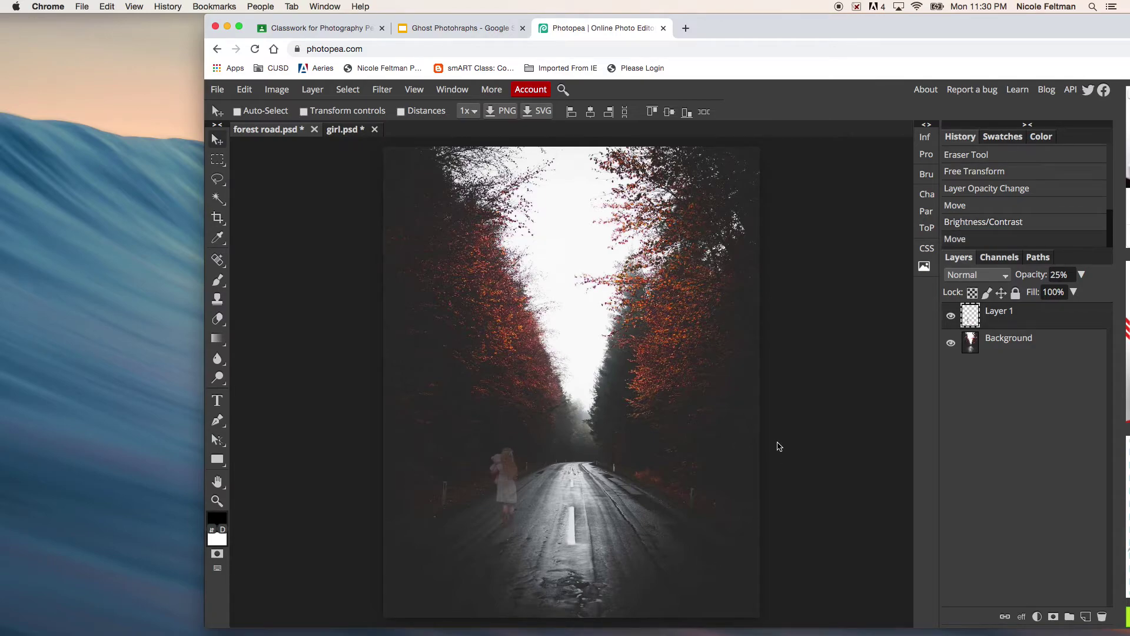
pyautogui.moveTo(499, 492); pyautogui.dragTo(490, 483)
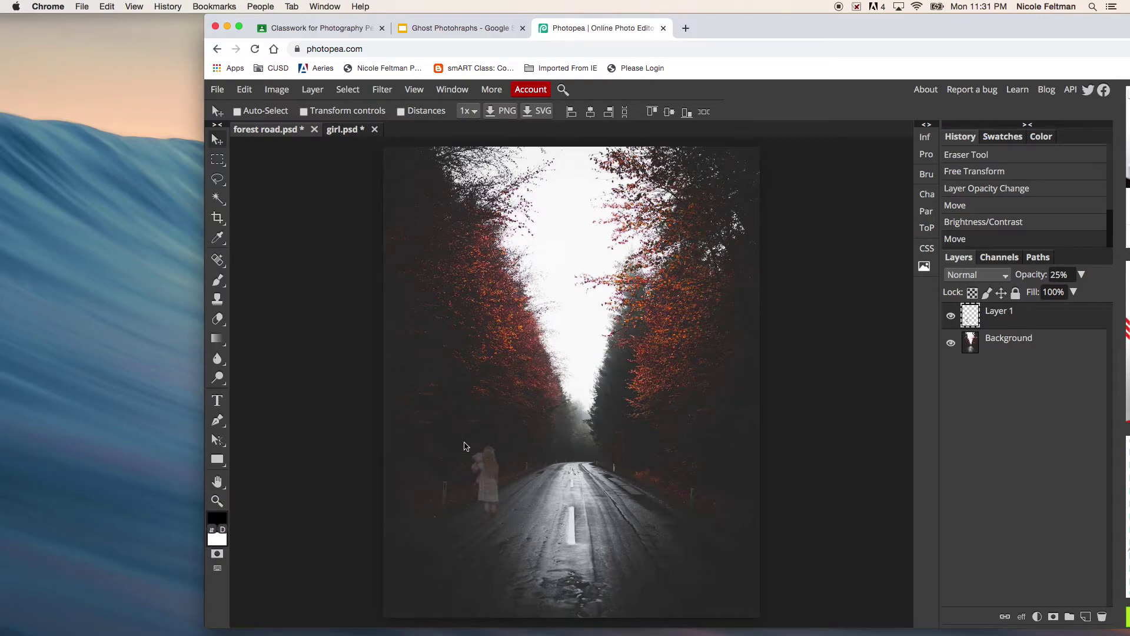
# Step: Examine the faded girl at the roadside up close and within the whole image to judge how she blends in
pyautogui.hotkey('ctrl', '-')
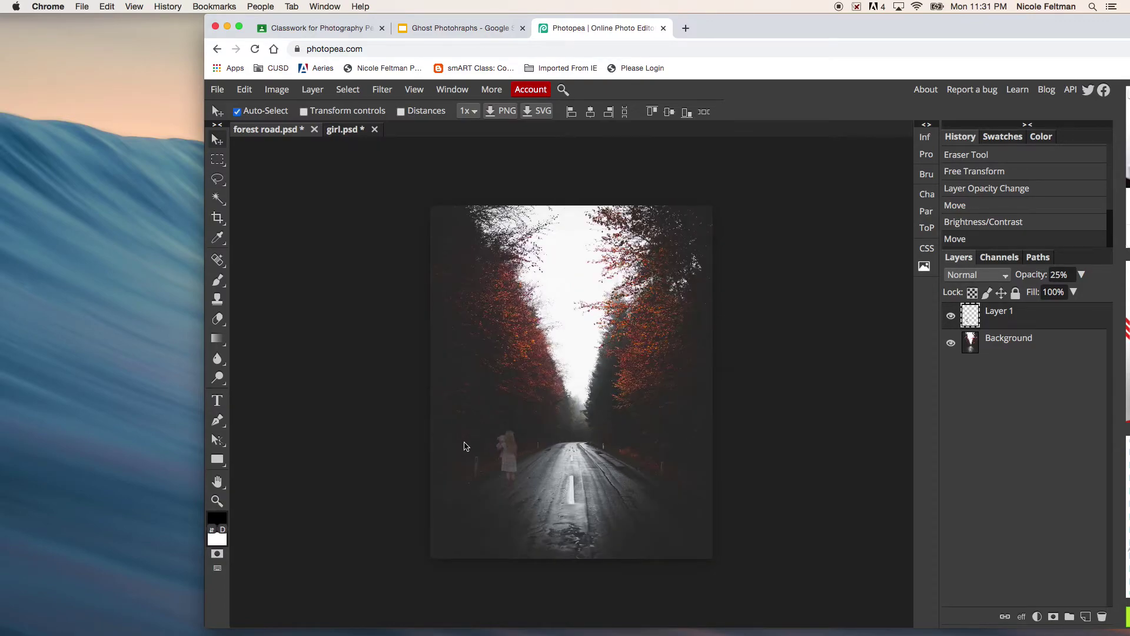
pyautogui.hotkey('ctrl', '+')
pyautogui.hotkey('ctrl', '+')
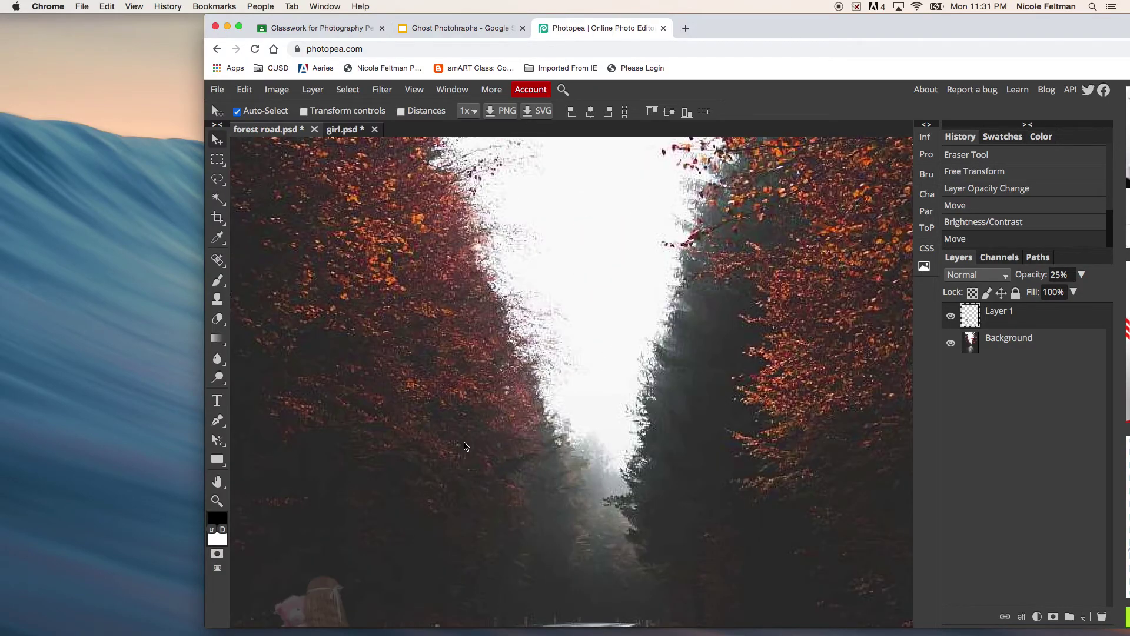
pyautogui.scroll(-5, 465, 450)
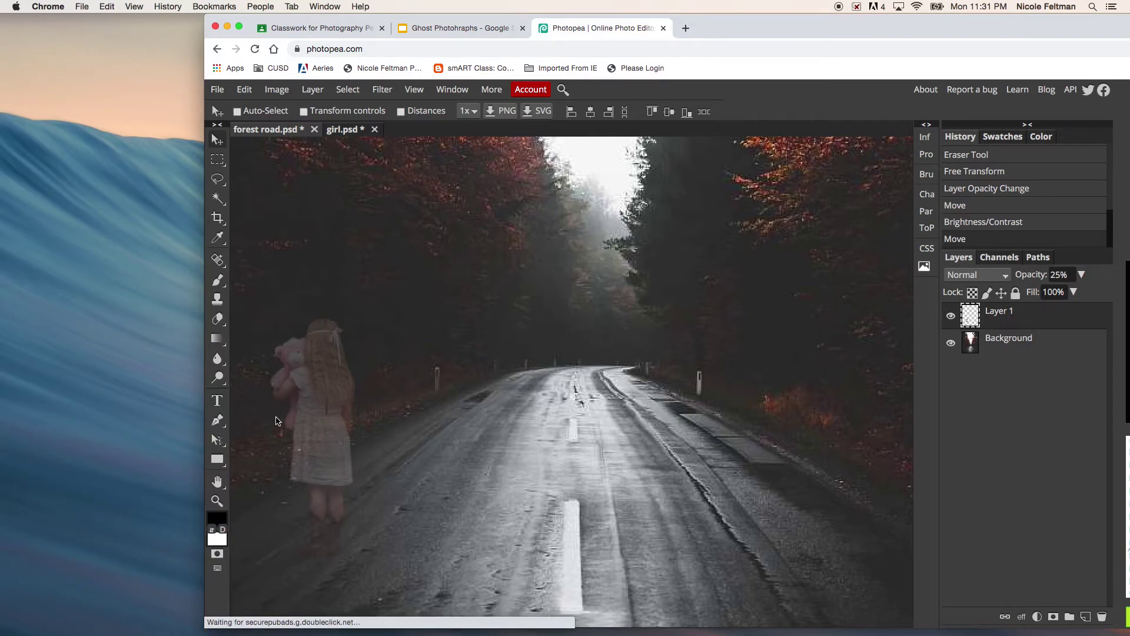
pyautogui.press('ctrl')
pyautogui.hotkey('ctrl', '+')
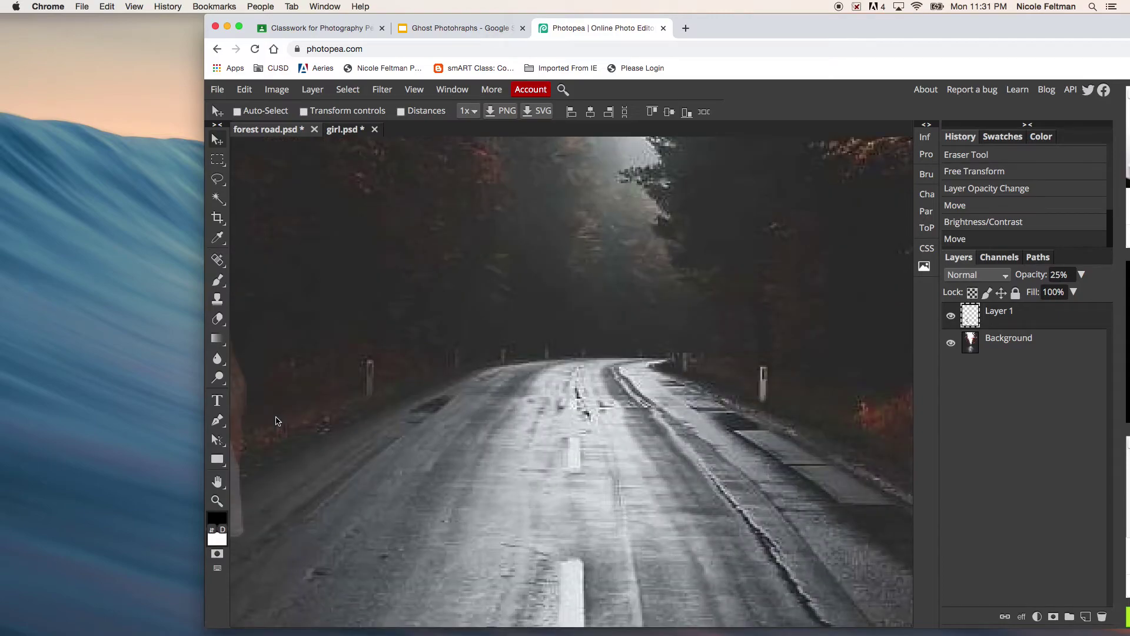
pyautogui.scroll(-3, 281, 430)
pyautogui.hscroll(-5, 280, 430)
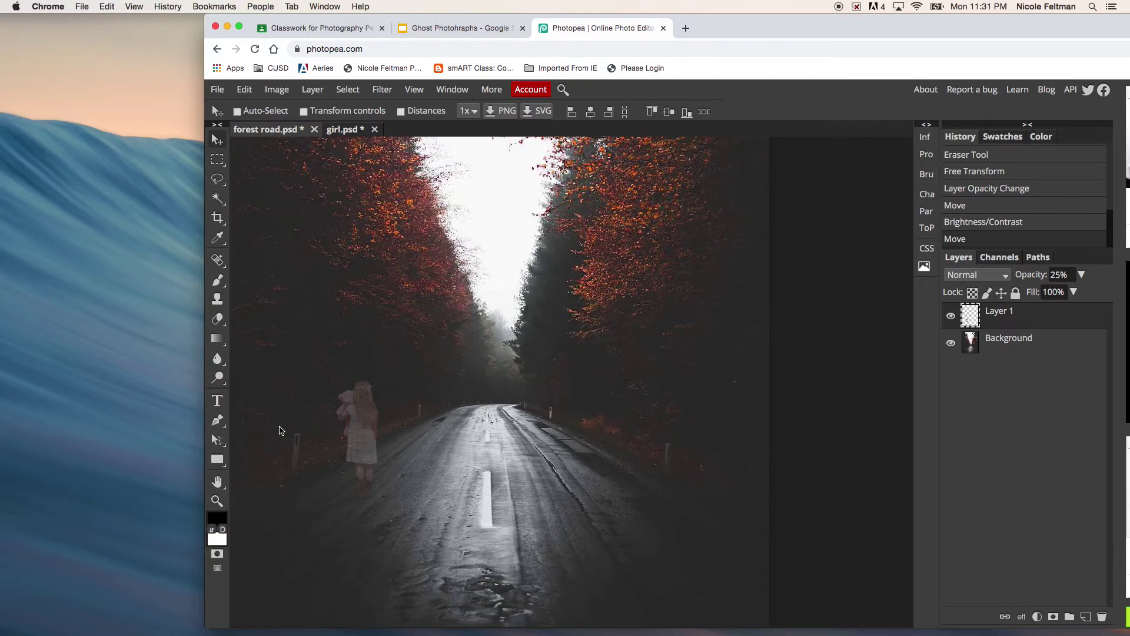
pyautogui.hotkey('ctrl', '0')
pyautogui.hotkey('ctrl', '-')
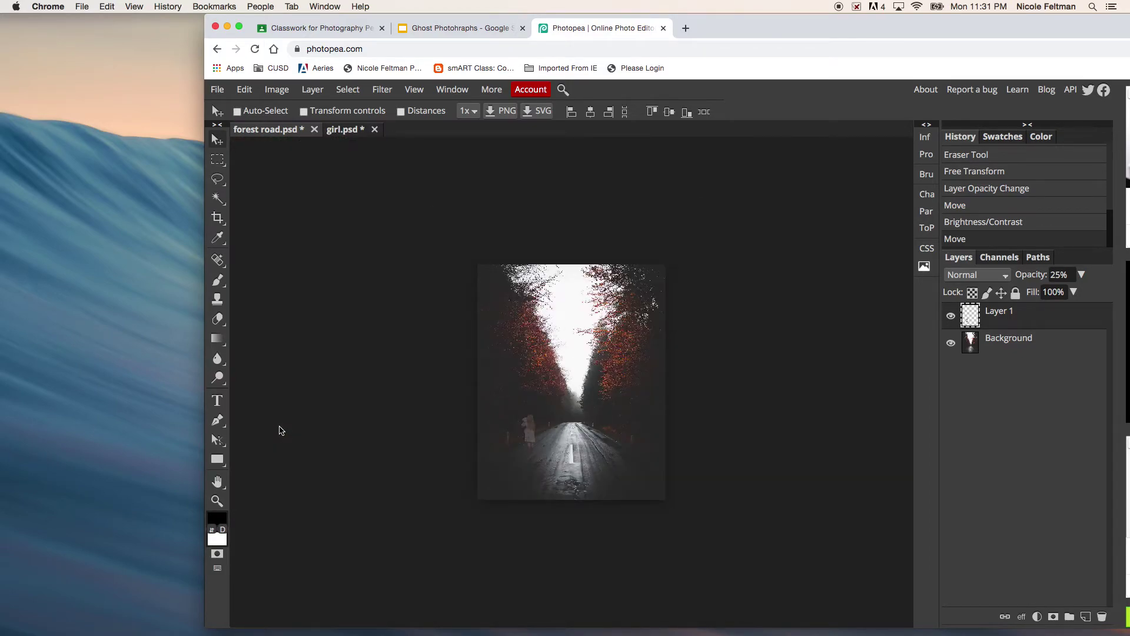
pyautogui.hotkey('ctrl', '+')
pyautogui.hotkey('ctrl', '+')
pyautogui.hotkey('ctrl', '+')
pyautogui.hotkey('ctrl', '+')
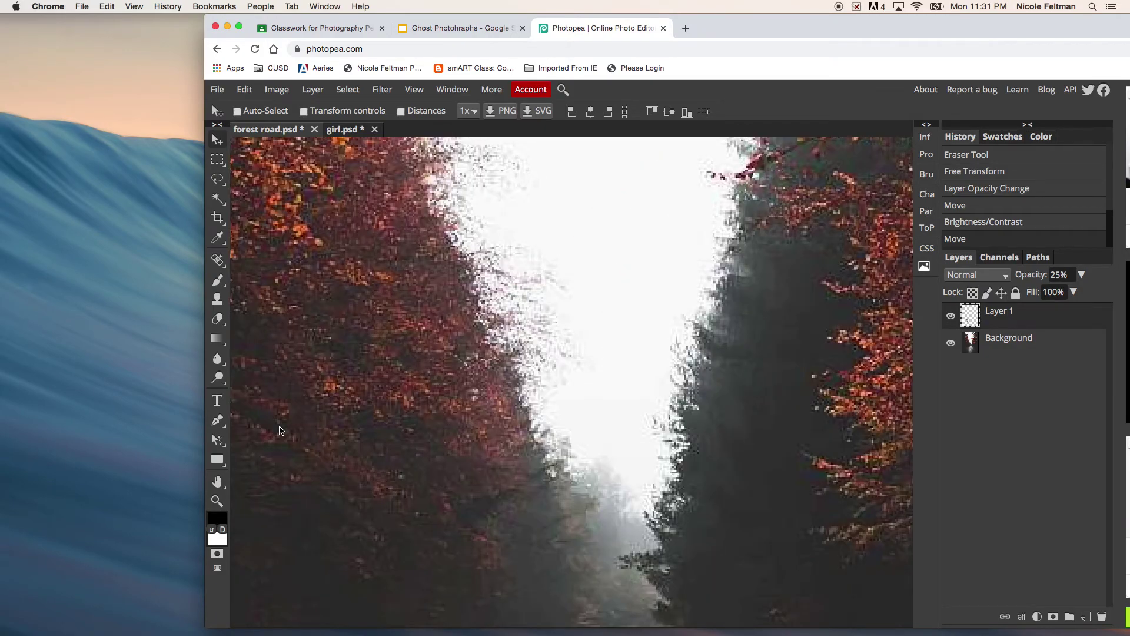
pyautogui.hotkey('ctrl', '0')
pyautogui.hotkey('ctrl', '+')
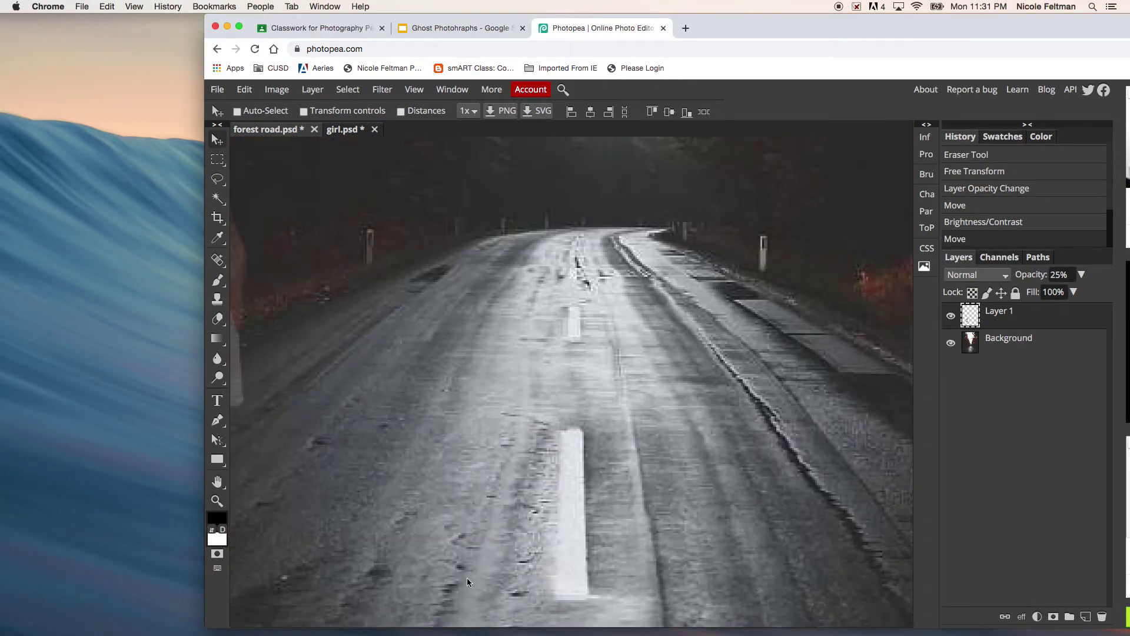
pyautogui.scroll(2, 318, 481)
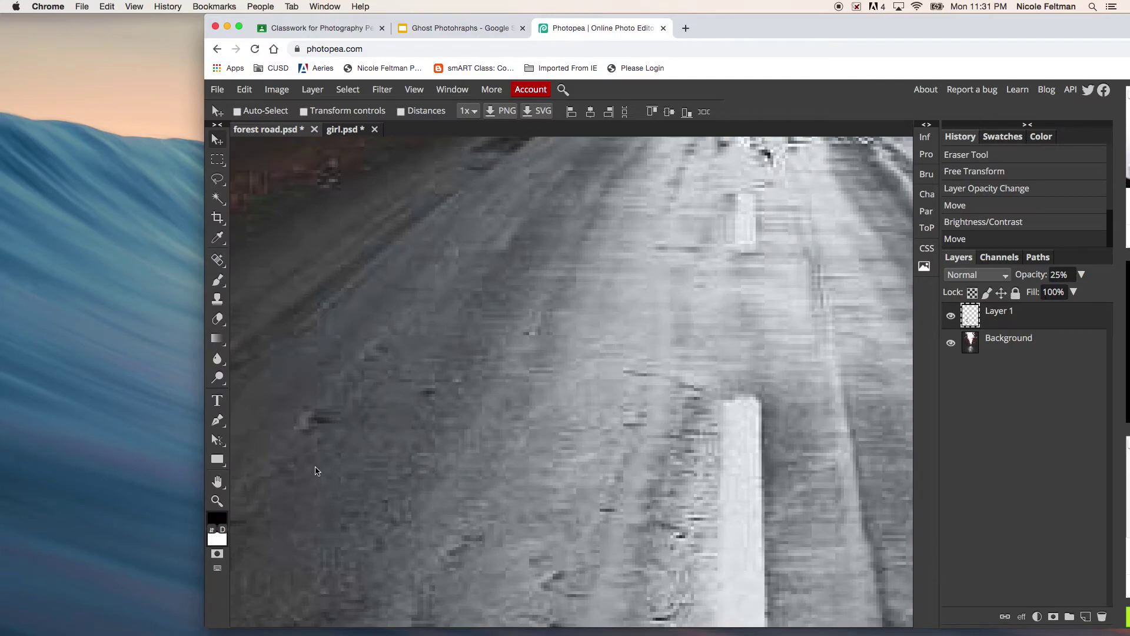
pyautogui.click(217, 481)
pyautogui.moveTo(371, 393); pyautogui.dragTo(765, 479)
pyautogui.press('super+0')
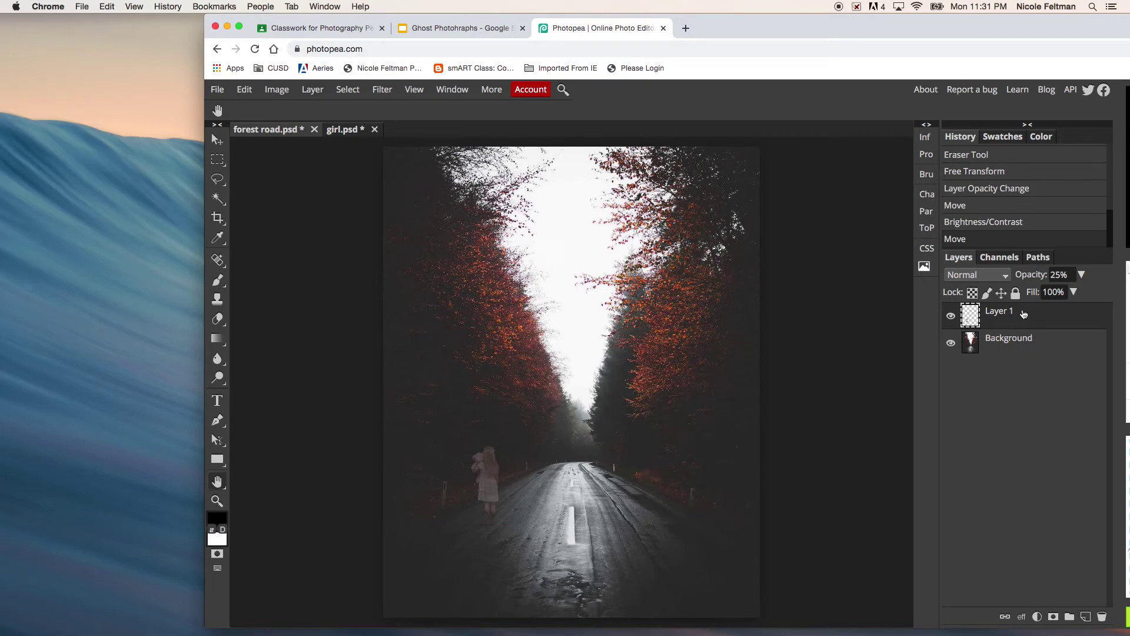
# Step: Flatten the image into a single layer
pyautogui.click(310, 90)
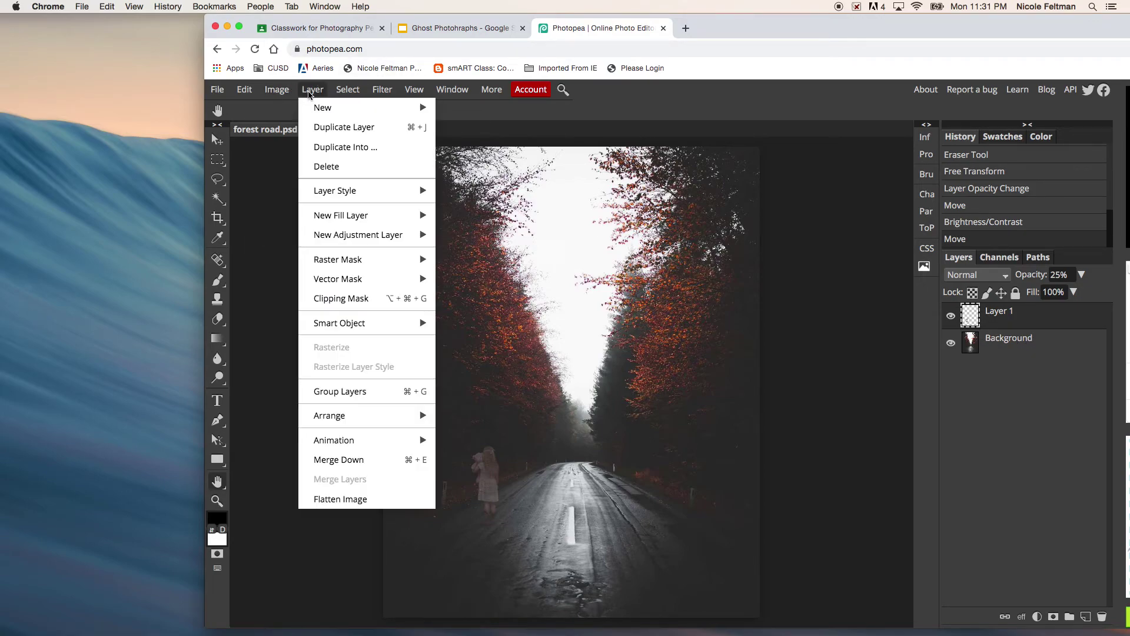
pyautogui.click(374, 499)
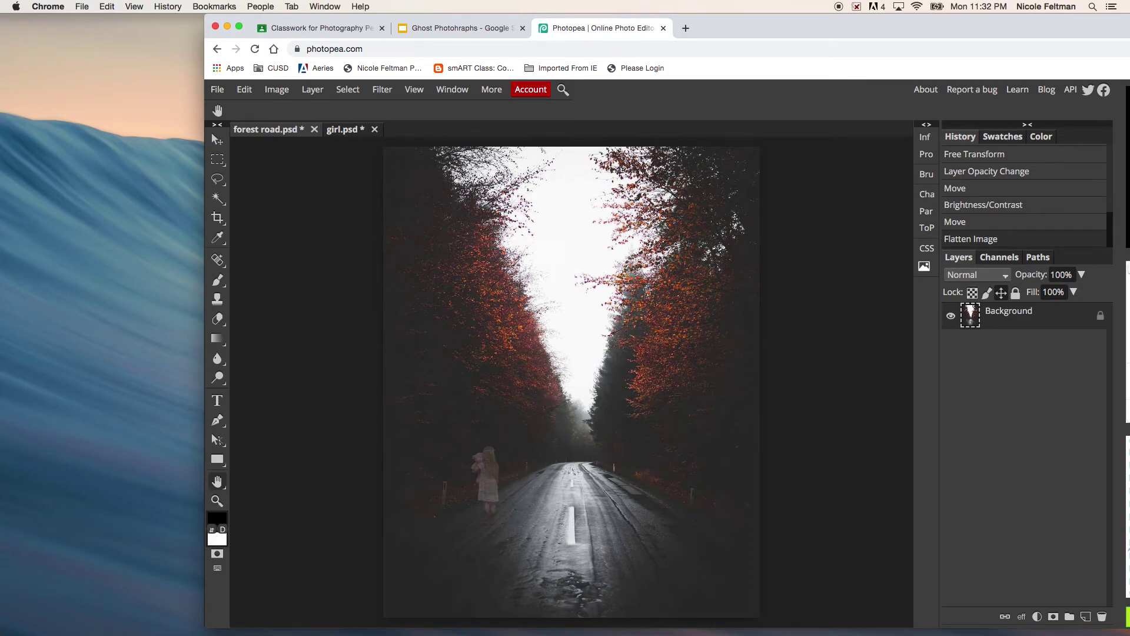
# Step: Try a Black & White adjustment on the flattened image with yellow at 103 and green slightly reduced, and revert to the flattened colour state
pyautogui.click(273, 91)
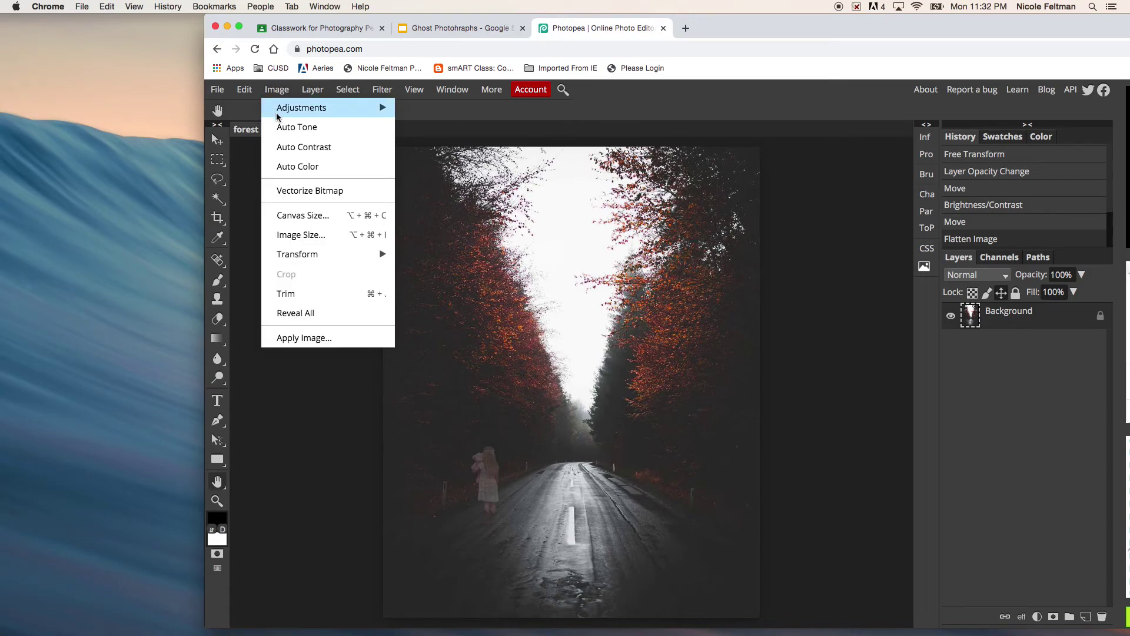
pyautogui.moveTo(277, 92)
pyautogui.moveTo(370, 107)
pyautogui.click(441, 248)
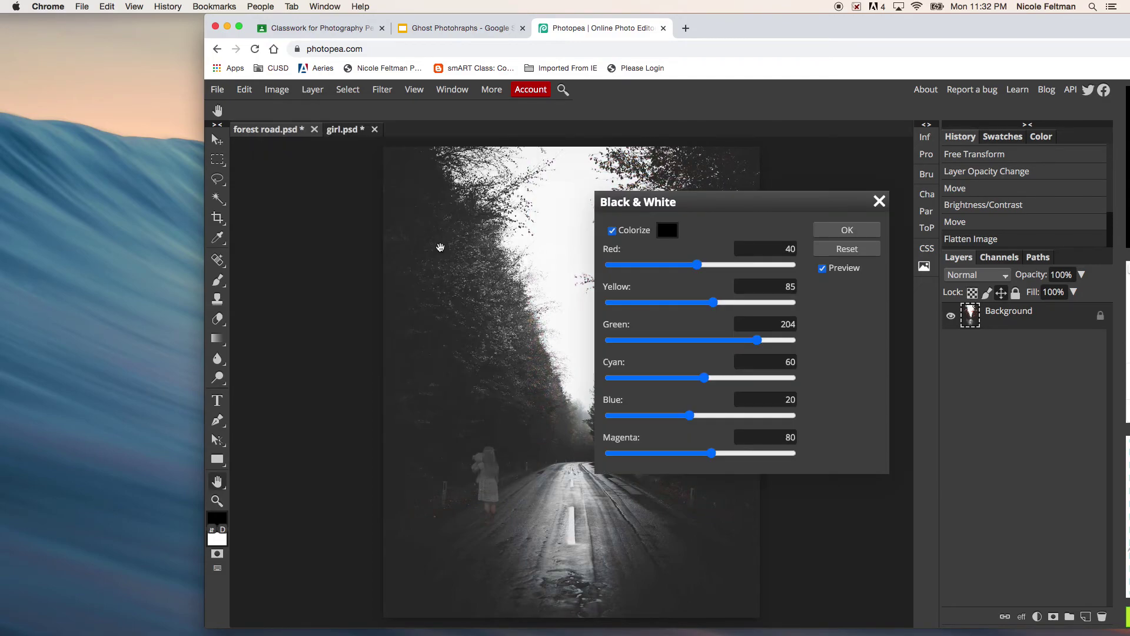
pyautogui.moveTo(712, 302); pyautogui.dragTo(721, 303)
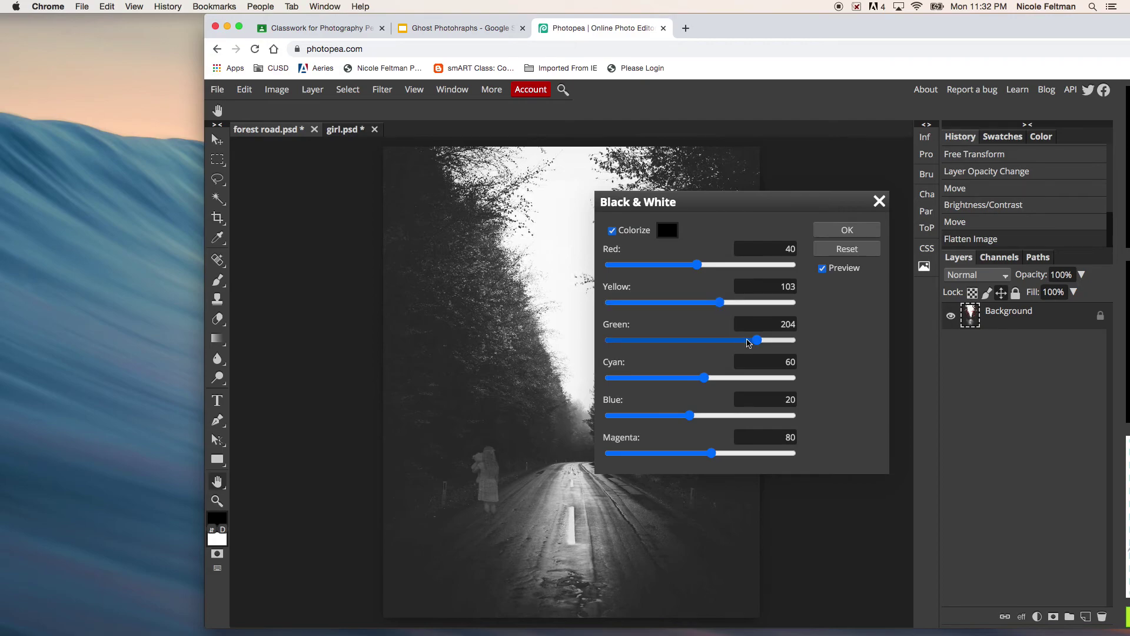
pyautogui.moveTo(756, 340)
pyautogui.mouseDown()
pyautogui.moveTo(735, 340)
pyautogui.moveTo(745, 340)
pyautogui.mouseUp()
pyautogui.click(847, 230)
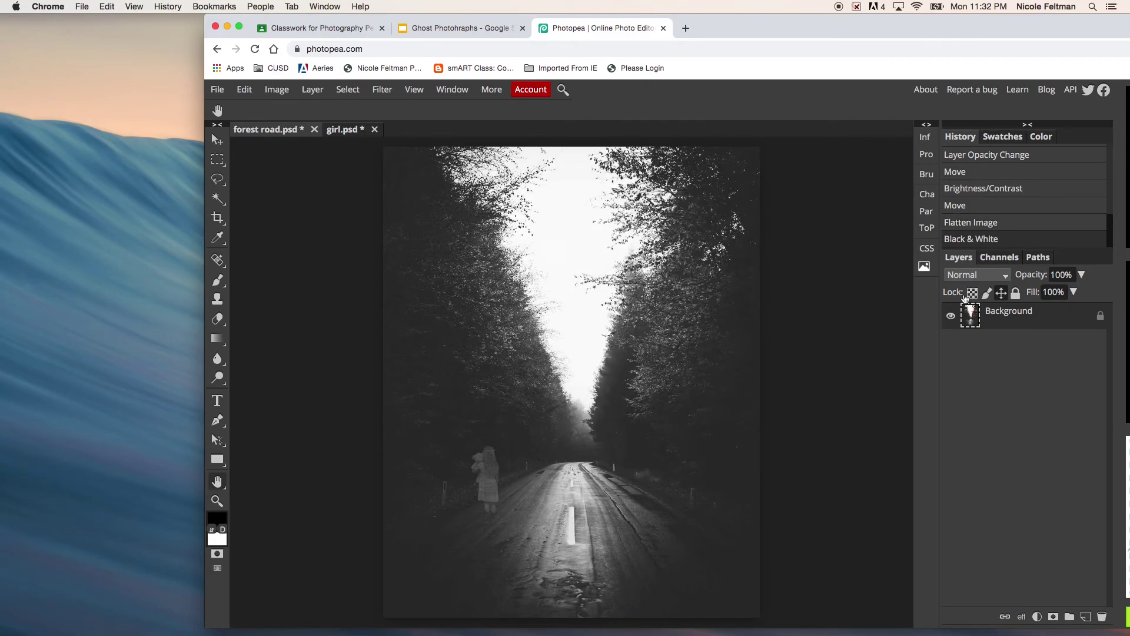
pyautogui.click(1003, 223)
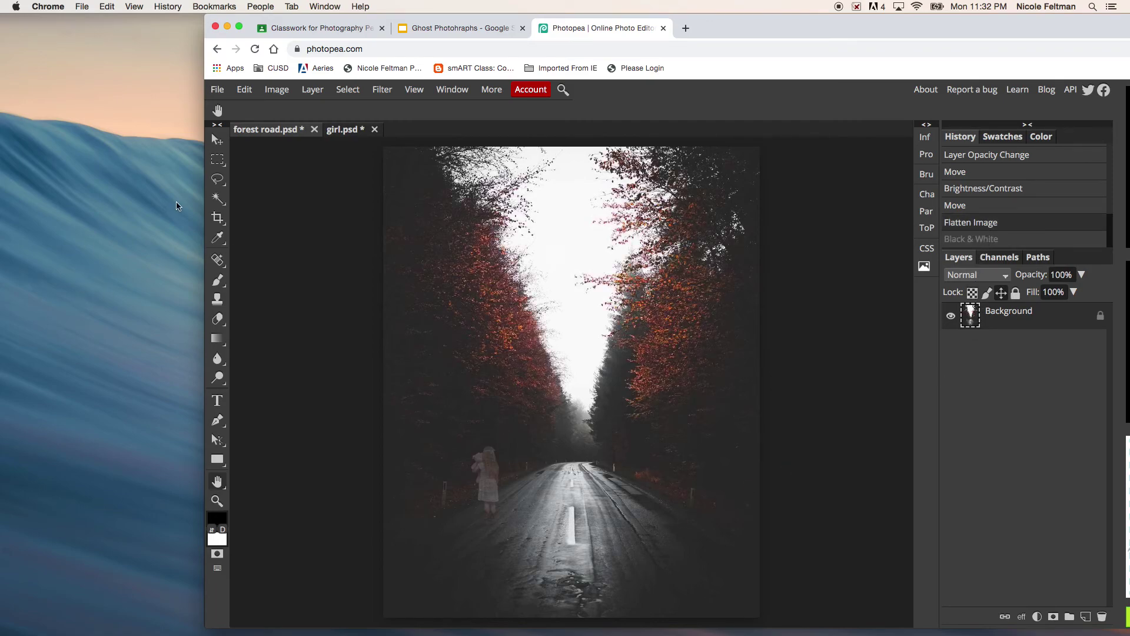
# Step: Set up a JPG export of the image at 100% quality with its dimensions in inches
pyautogui.click(217, 90)
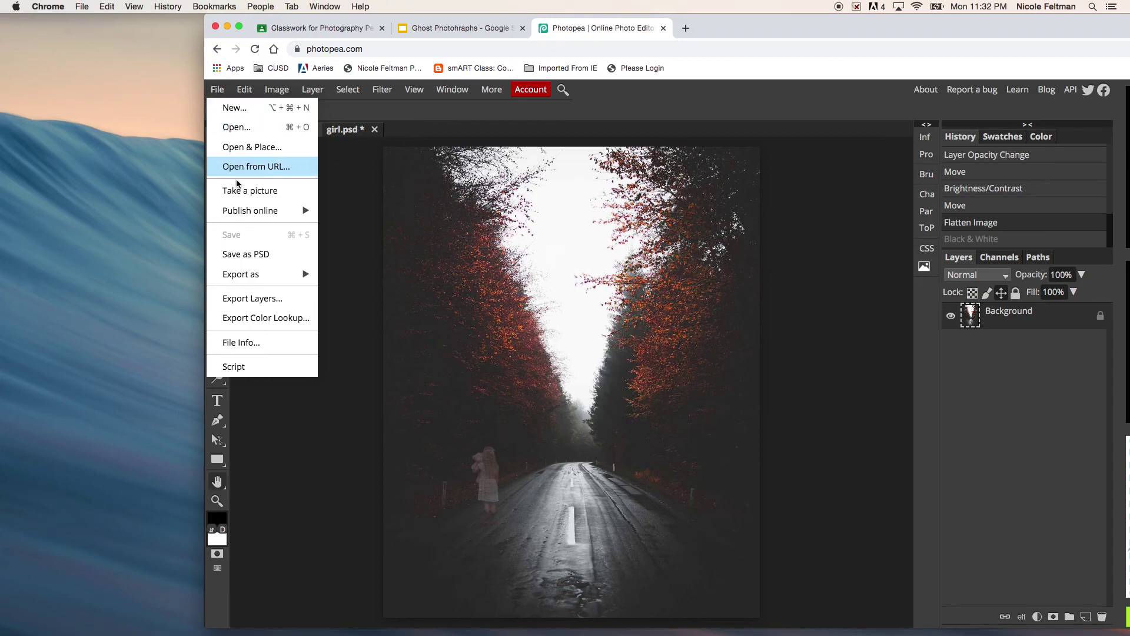
pyautogui.moveTo(257, 280)
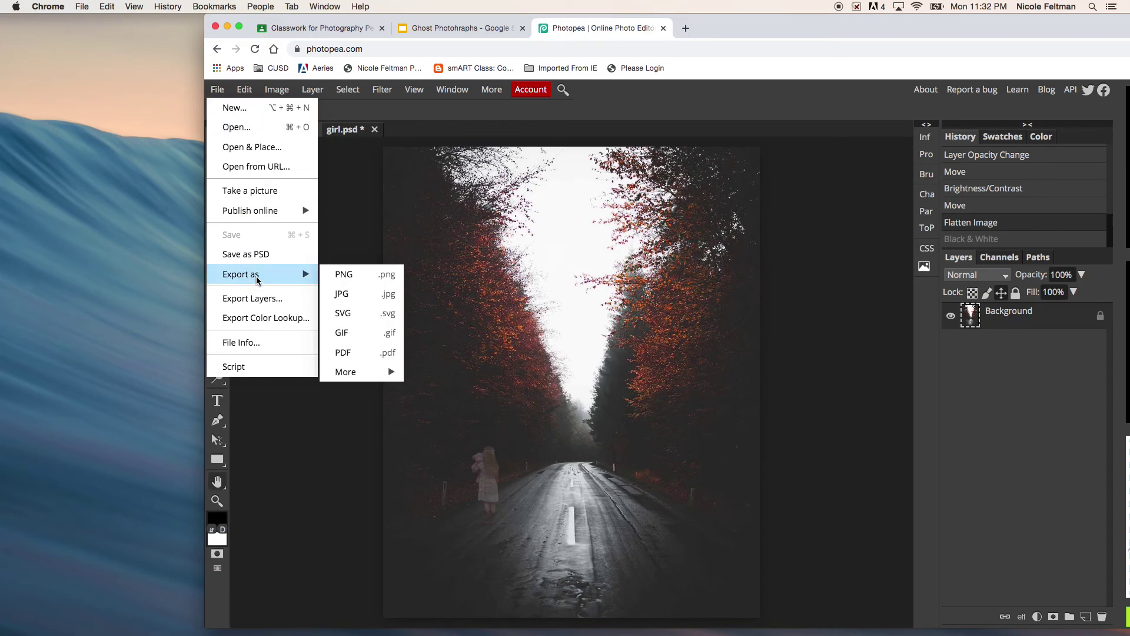
pyautogui.click(361, 301)
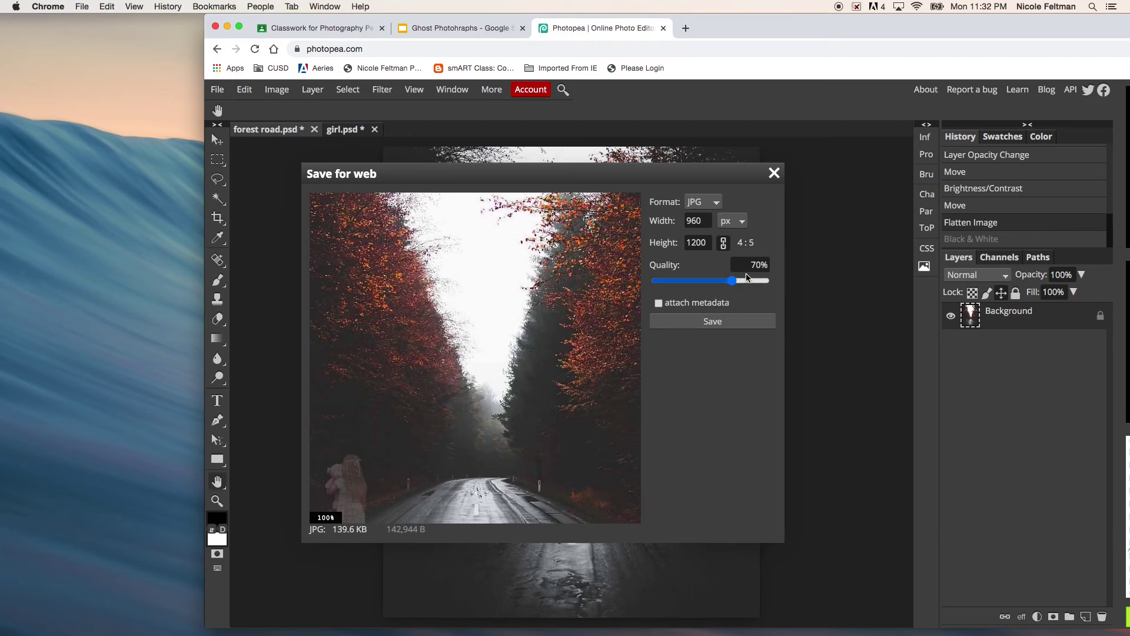
pyautogui.moveTo(737, 285); pyautogui.dragTo(770, 297)
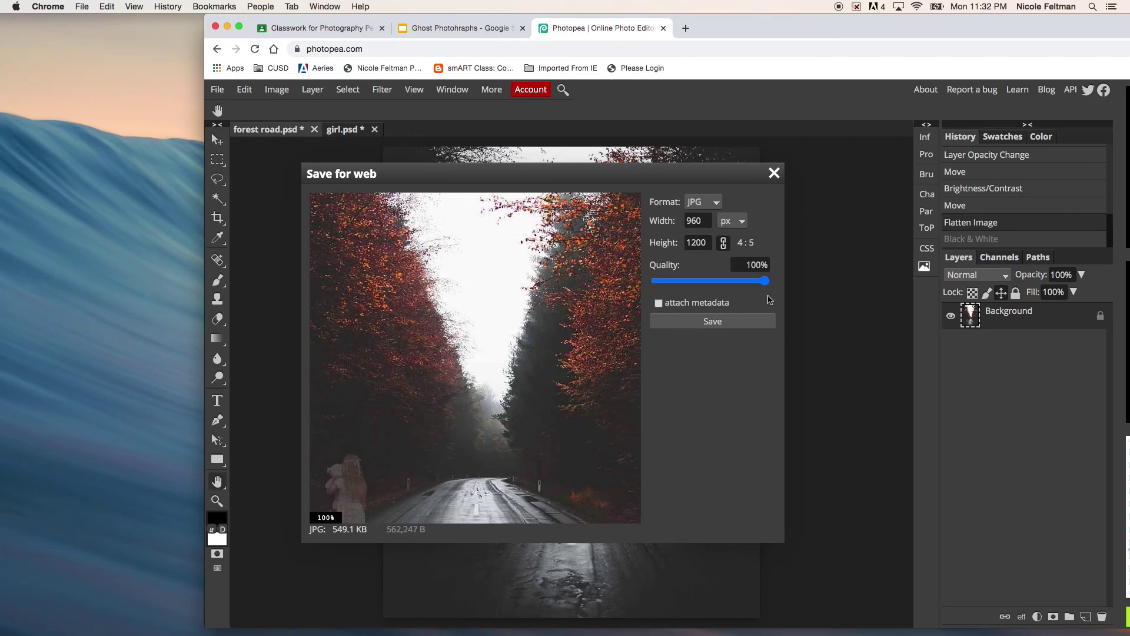
pyautogui.click(738, 222)
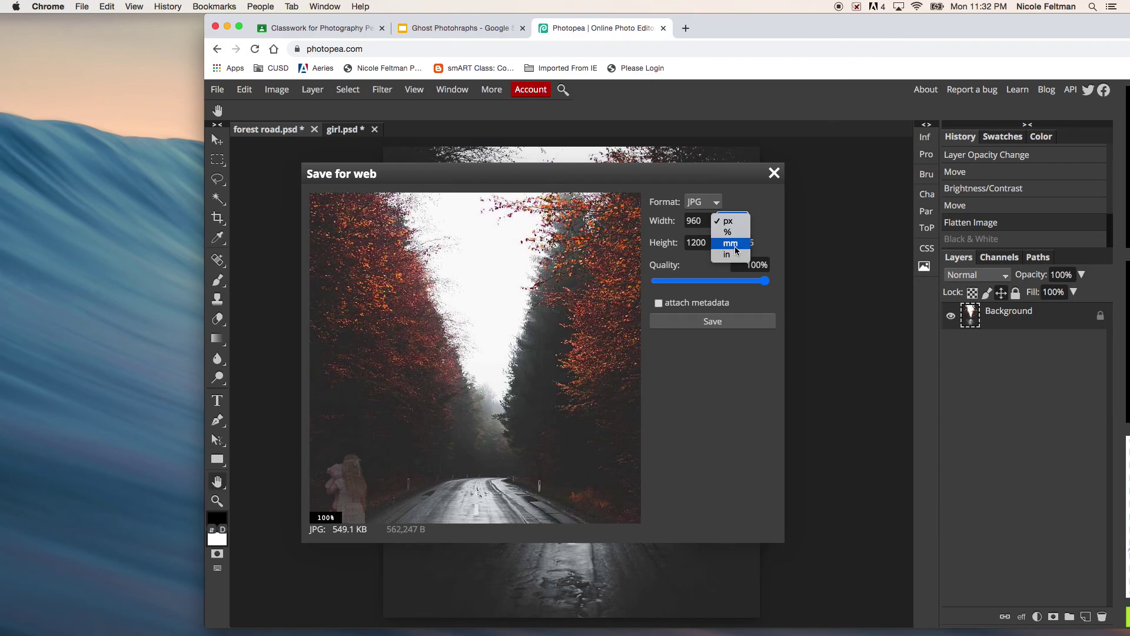
pyautogui.click(737, 254)
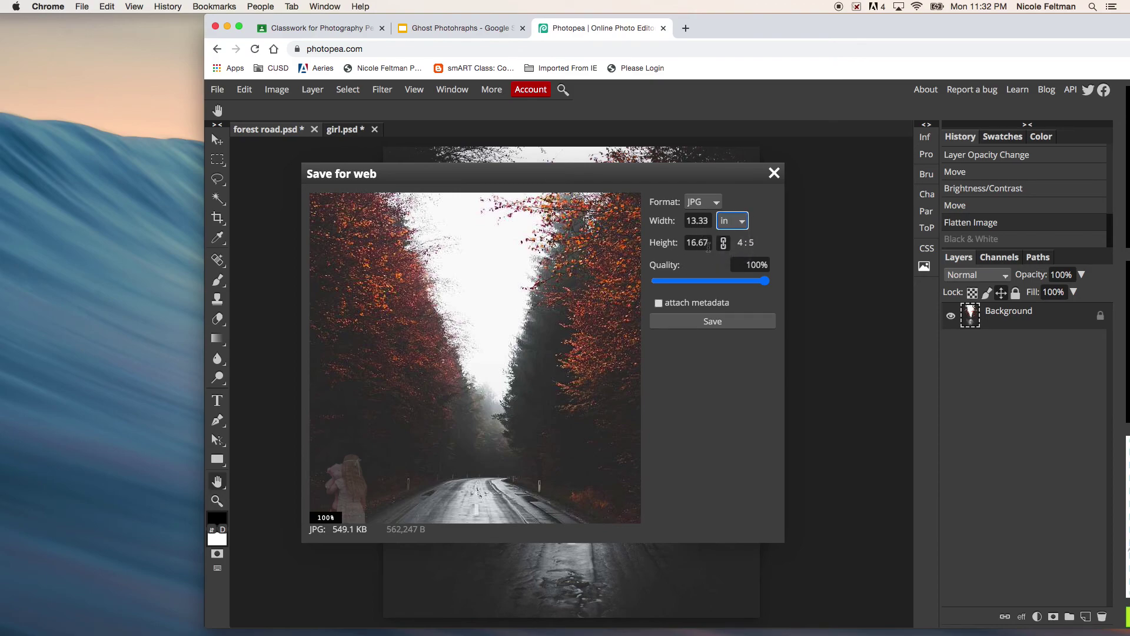
# Step: Save the exported JPG to the Desktop as "forest road with ghost"
pyautogui.click(707, 324)
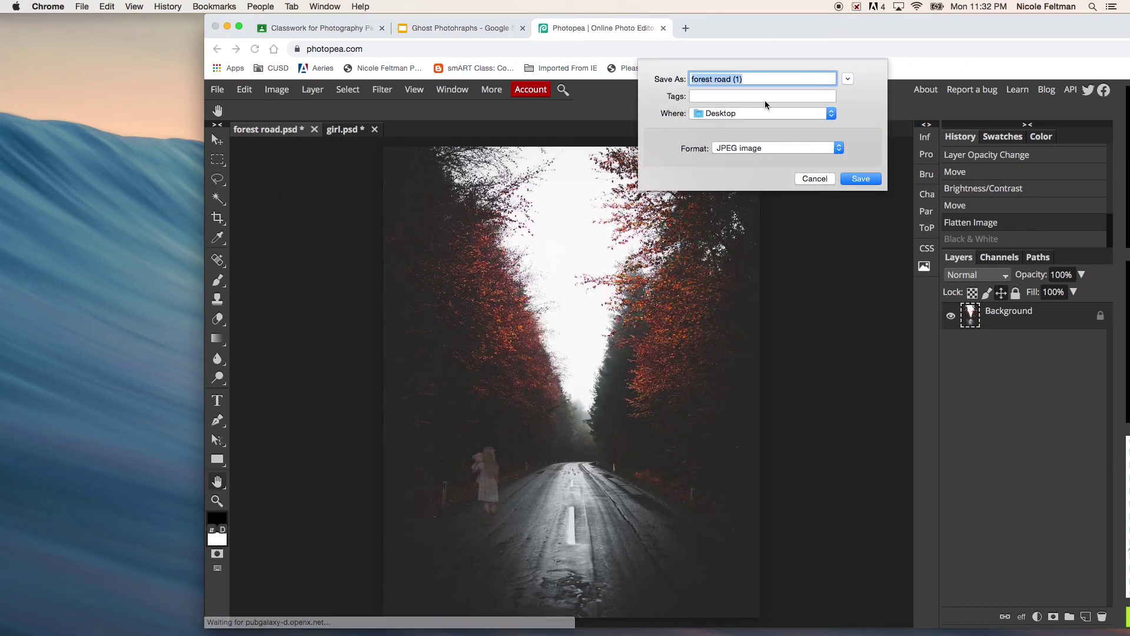
pyautogui.click(762, 80)
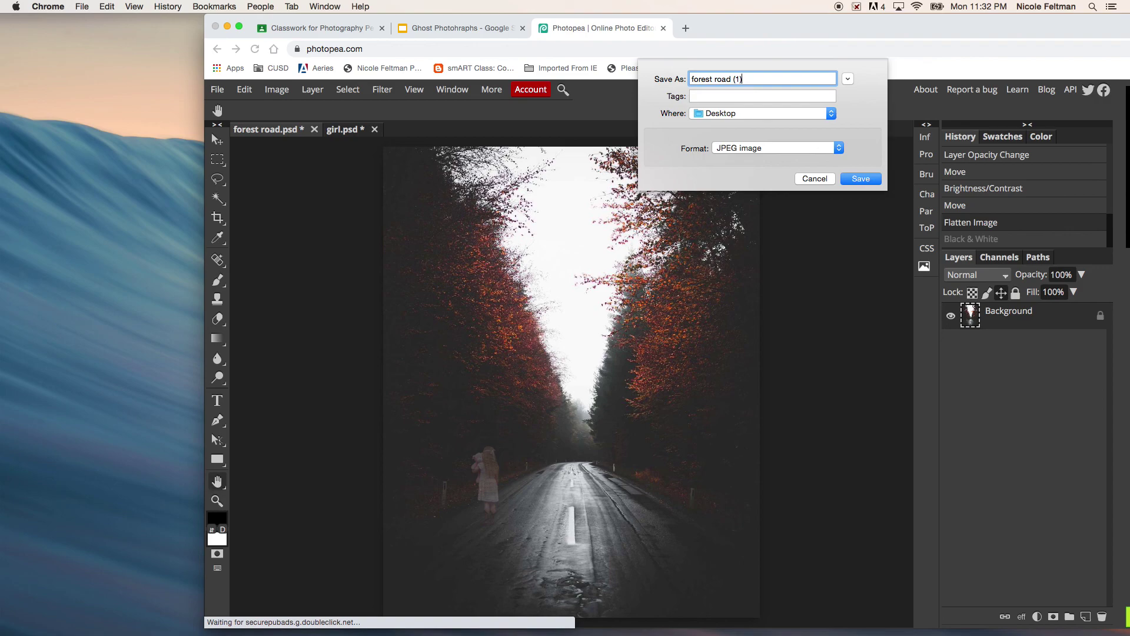
pyautogui.write('with ghost')
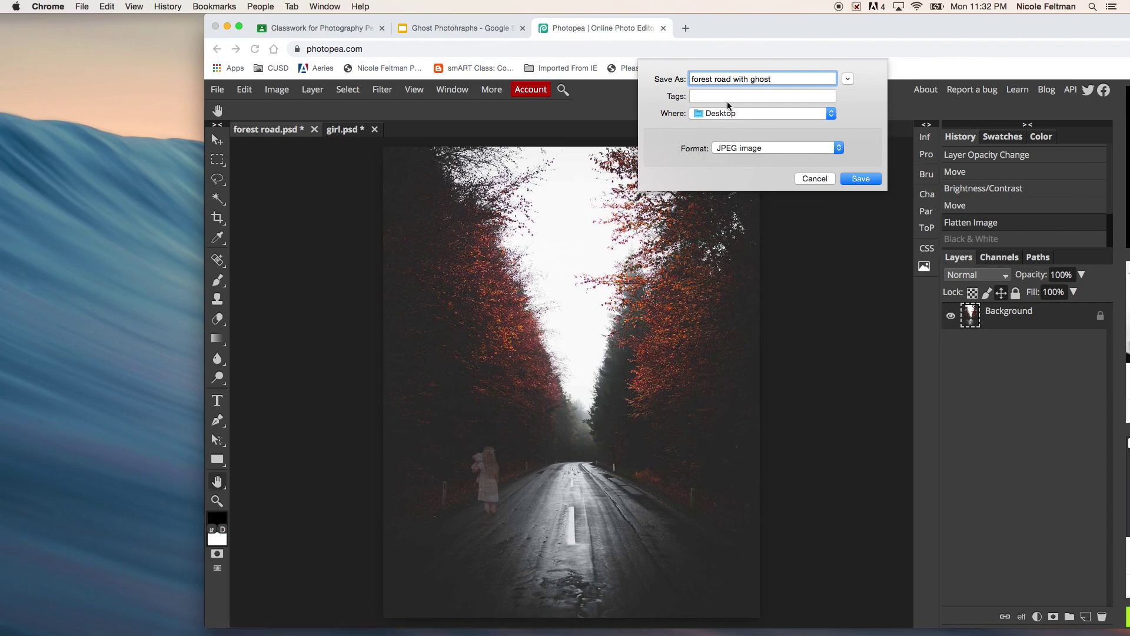
pyautogui.click(861, 178)
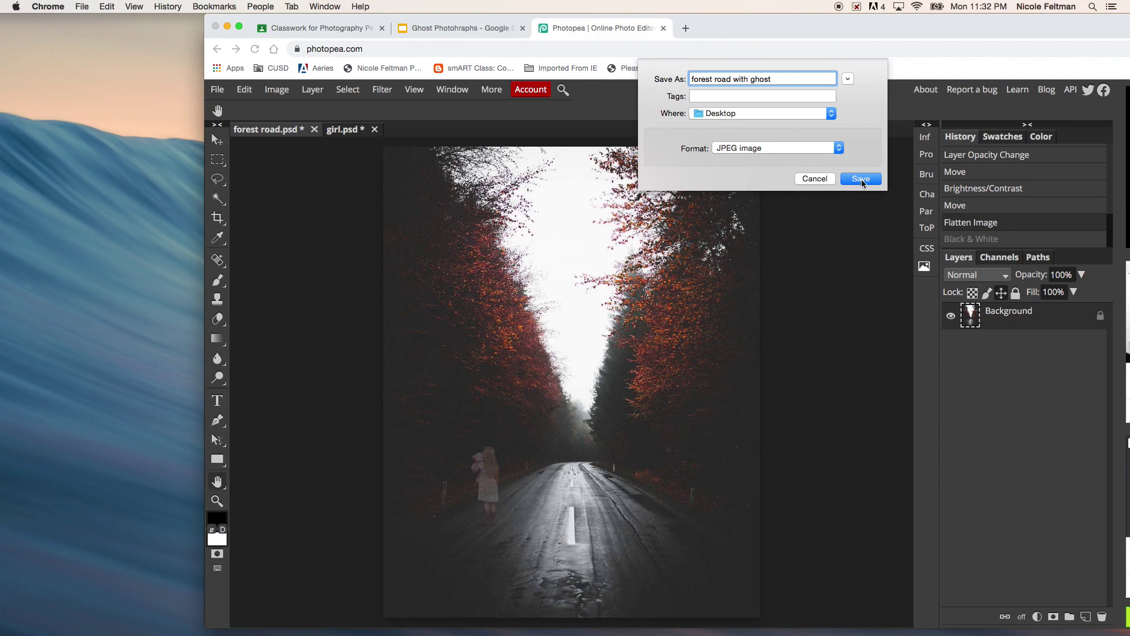